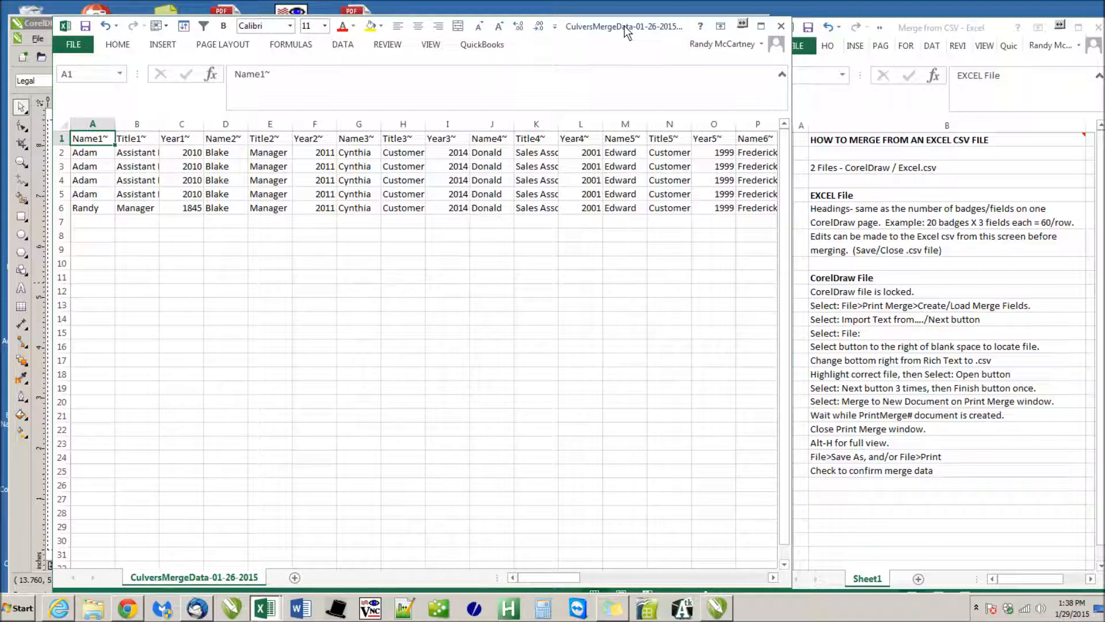
Move the CSV data window aside, view the merge fields on the CorelDRAW badge template, and return to the CSV in Excel
left_click_drag(624, 26, 887, 82)
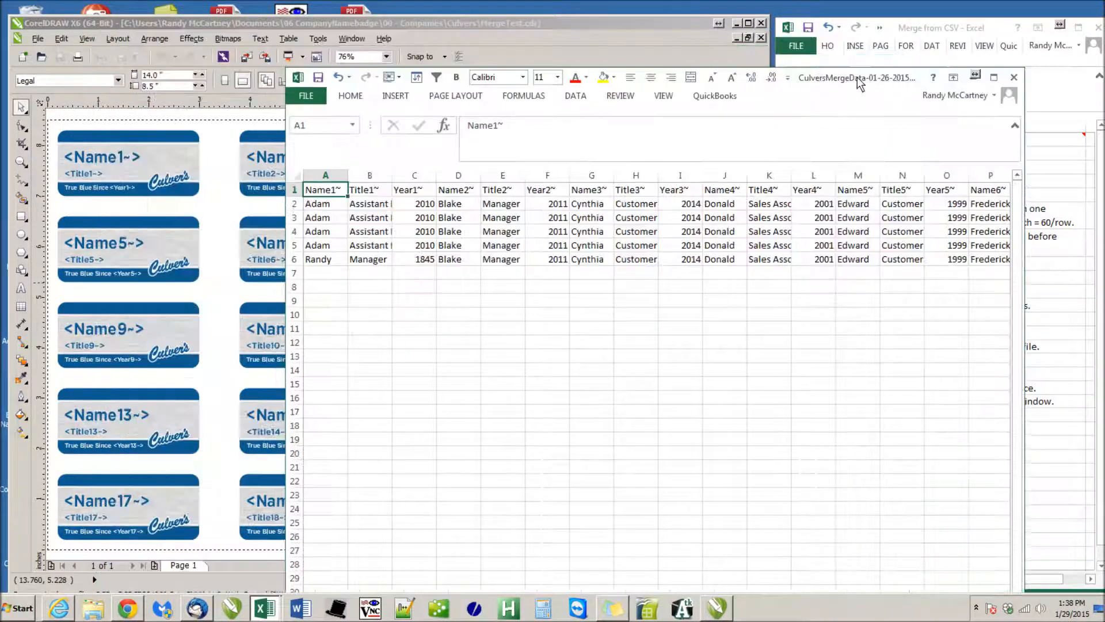
left_click(658, 26)
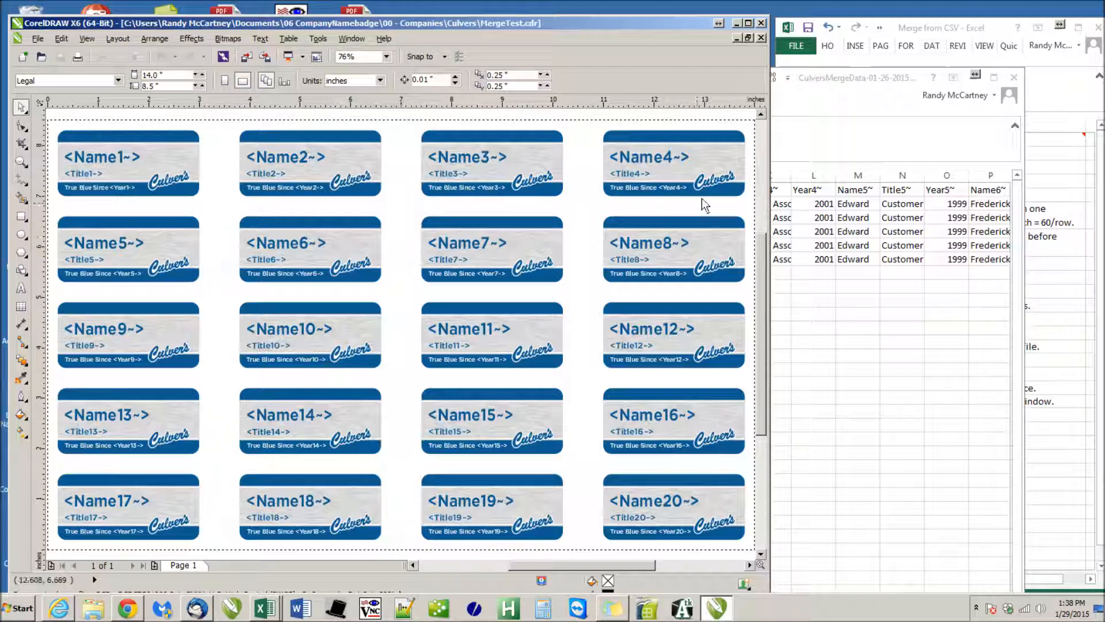
left_click(835, 82)
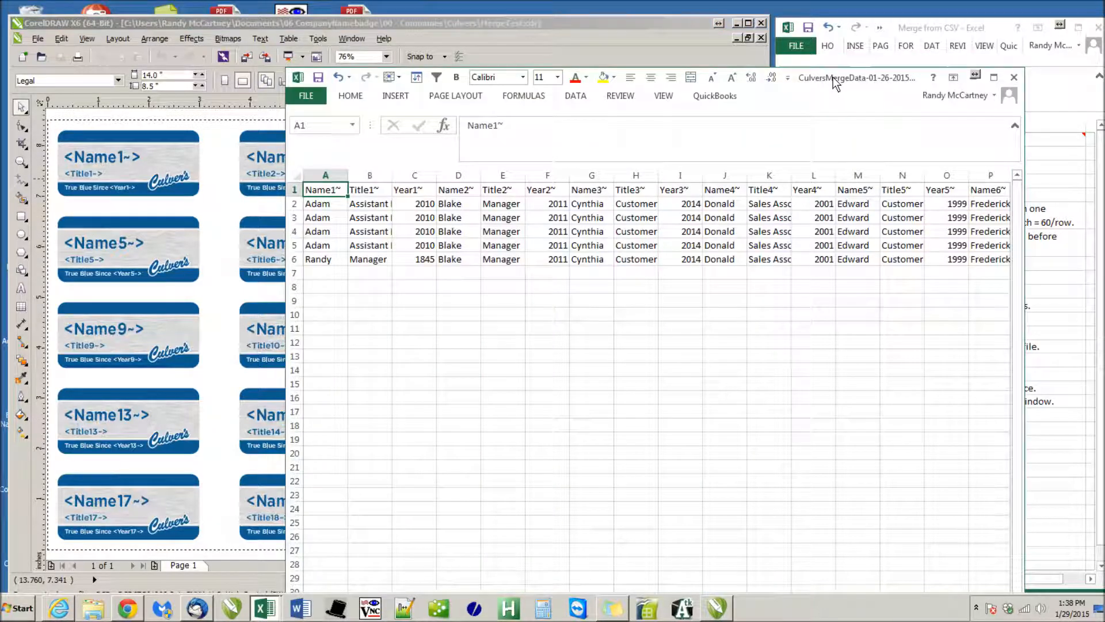
Examine the first badge's Name1~, Title1~ and Year1~ headings and the matching values in row 2
left_click(320, 206)
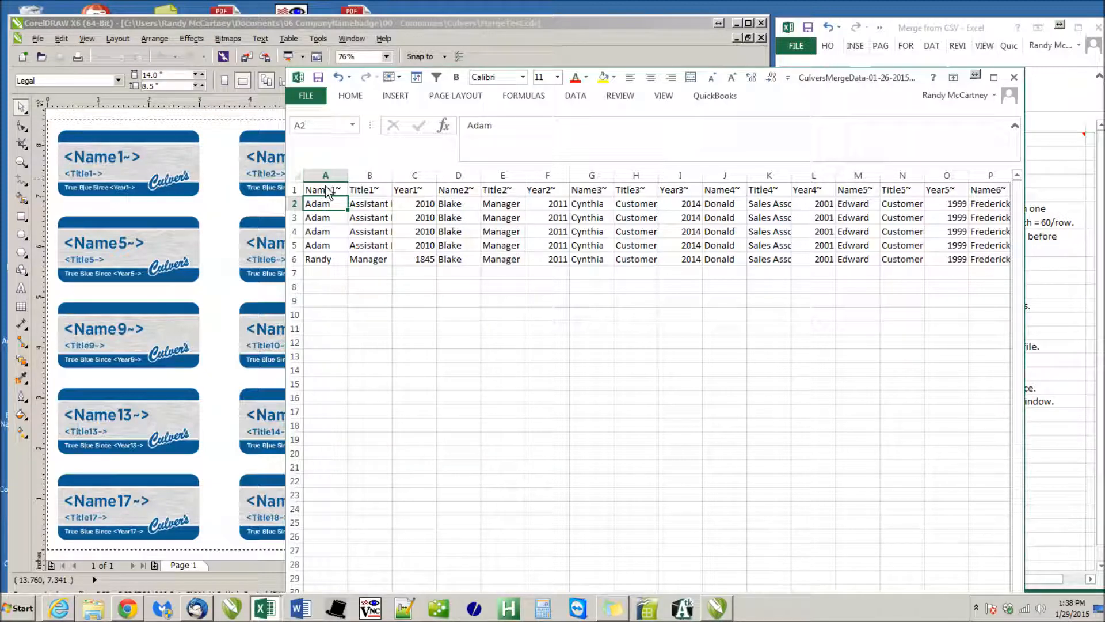
left_click(327, 190)
left_click(369, 190)
left_click(406, 194)
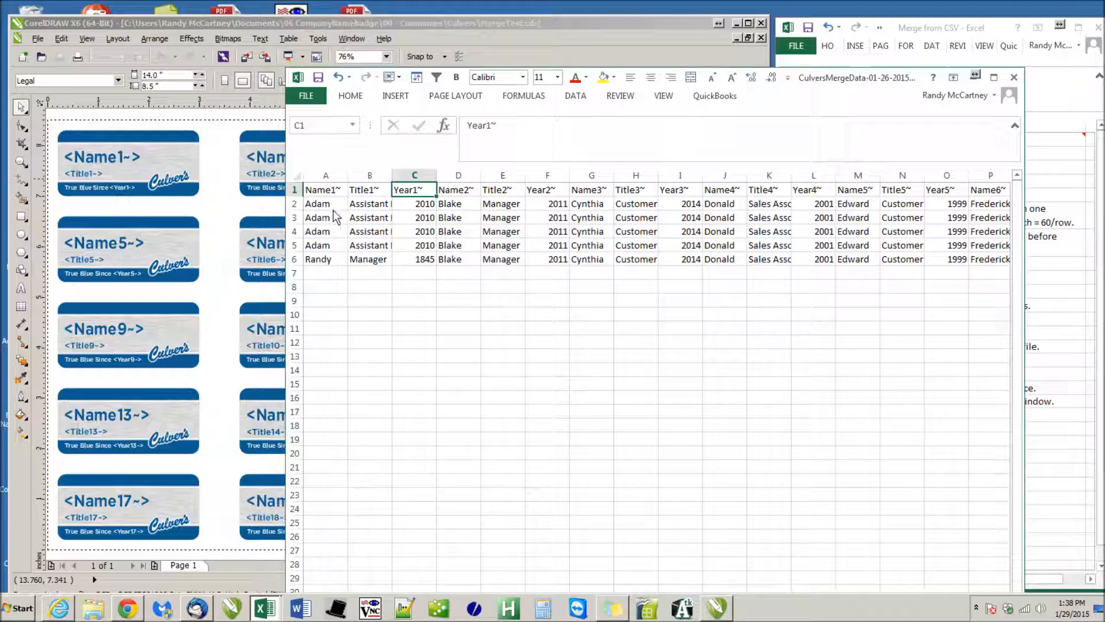
left_click_drag(345, 208, 406, 202)
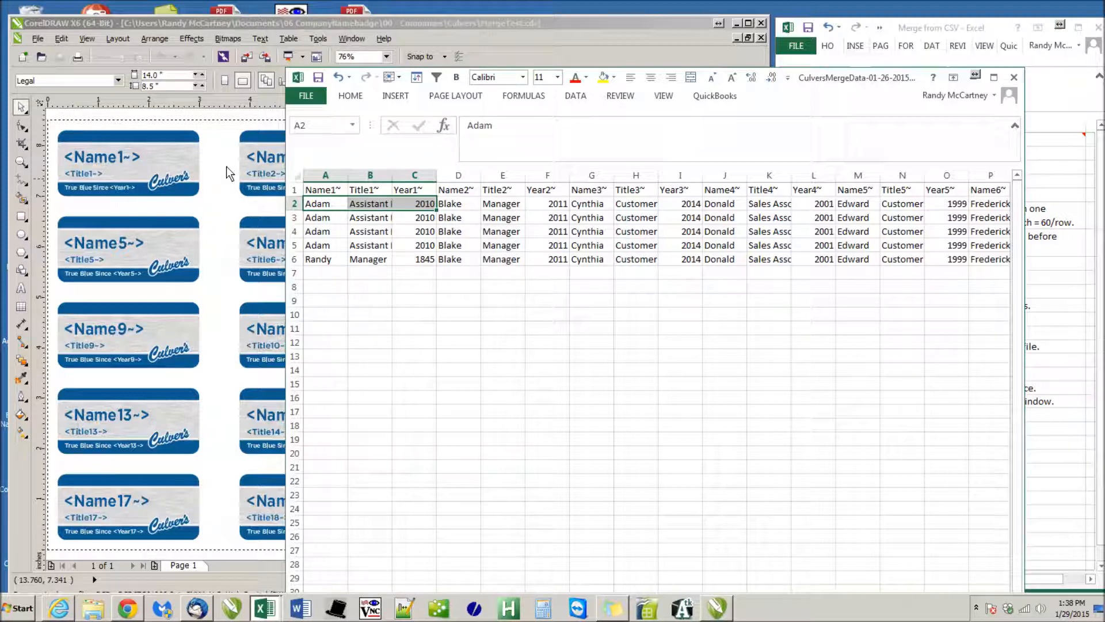
left_click(396, 193)
Review the heading row out to the twentieth badge's Name20~, Title20~ and Year20~ columns and back through the preceding badges' headings
key("ctrl+Right")
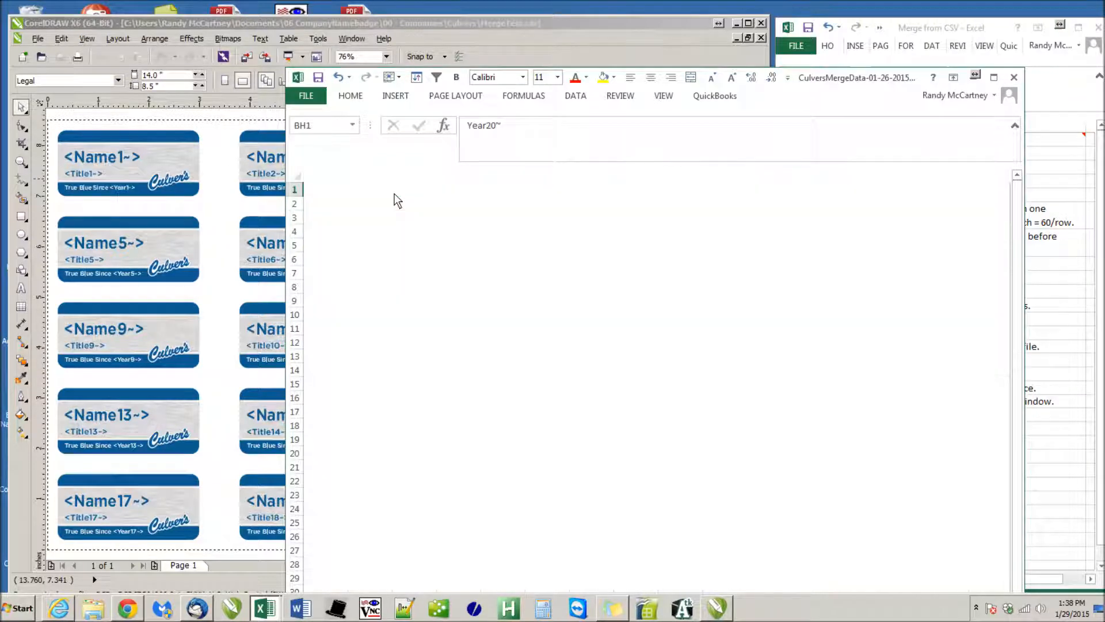
key("Left")
key("Left")
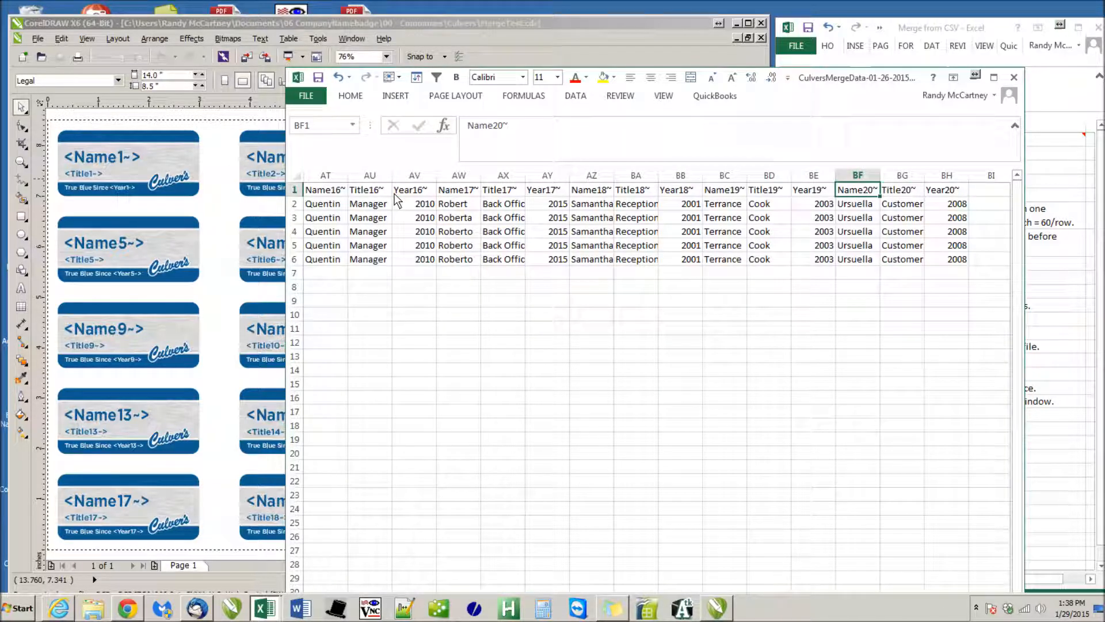
key("Right")
key("Right")
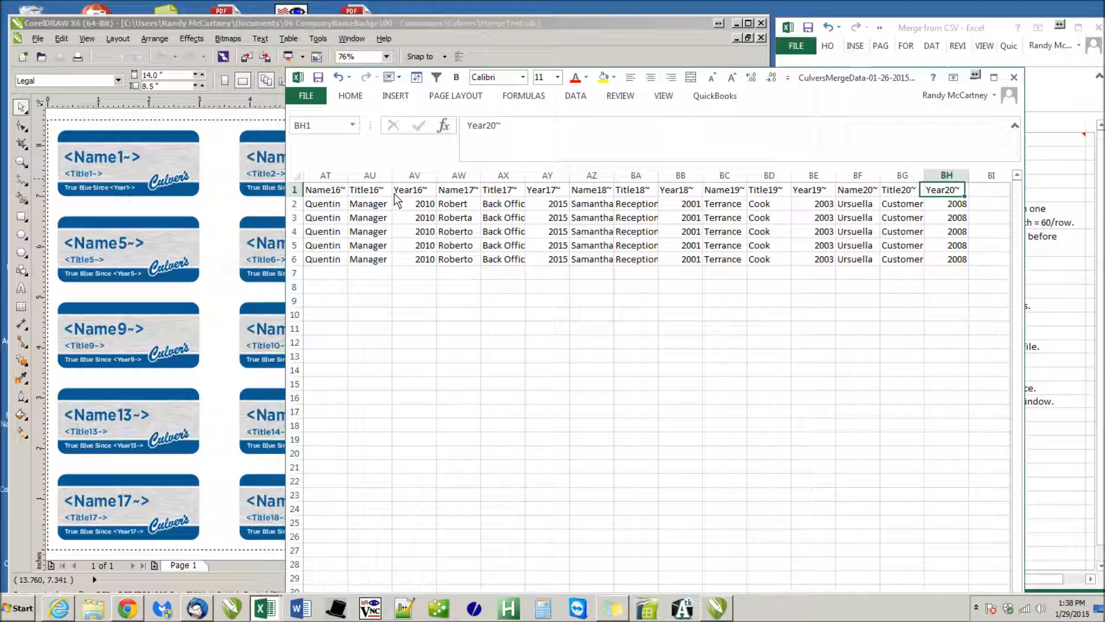
key("Left")
key("Left")
key("Left")
key("Left")
key("Left")
key("Left")
key("Left")
key("Left")
key("Left")
key("Left")
key("Left")
key("Left")
key("Left")
key("Left")
key("Left")
key("Left")
key("Left")
key("Left")
key("Left")
key("Left")
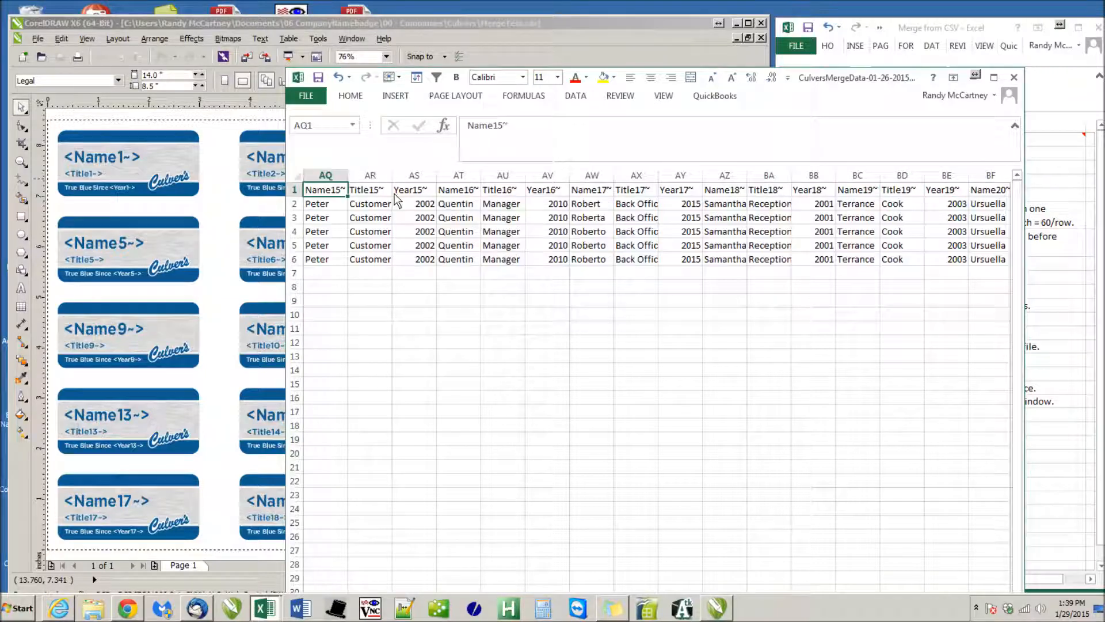
key("Left")
key("Left")
key("Left")
key("Left")
key("Left")
key("Left")
key("Left")
key("Left")
key("Left")
key("Left")
key("Left")
key("Left")
key("Left")
key("Left")
key("Left")
key("Left")
key("Left")
key("Left")
key("Left")
key("Left")
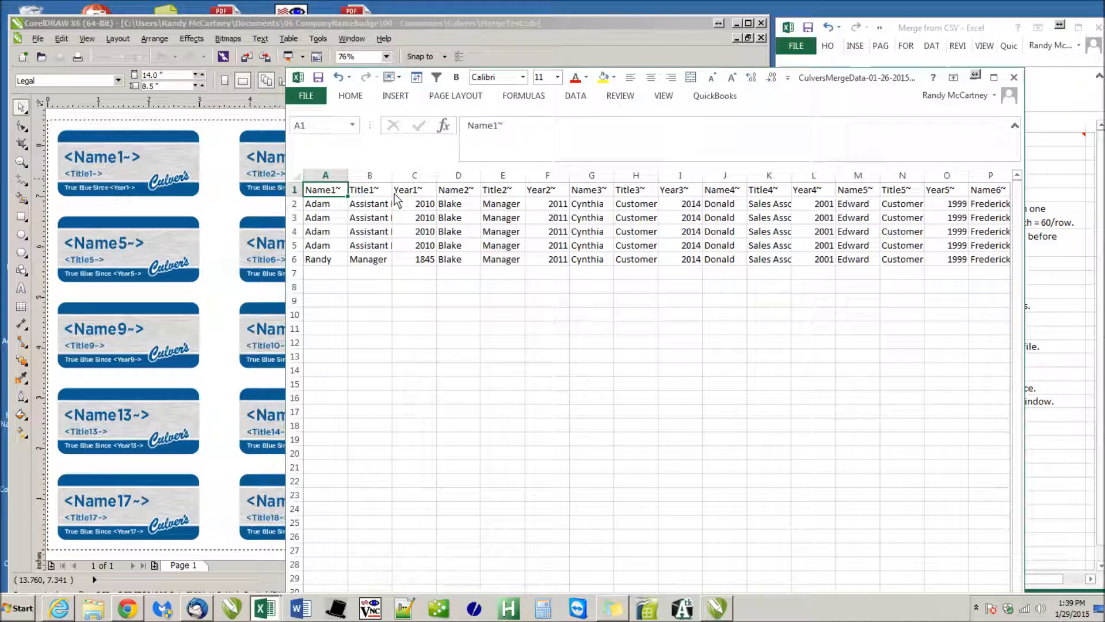
Retype the ending of the first badge's name heading in cell A1 so that it reads Name1~
double_click(336, 194)
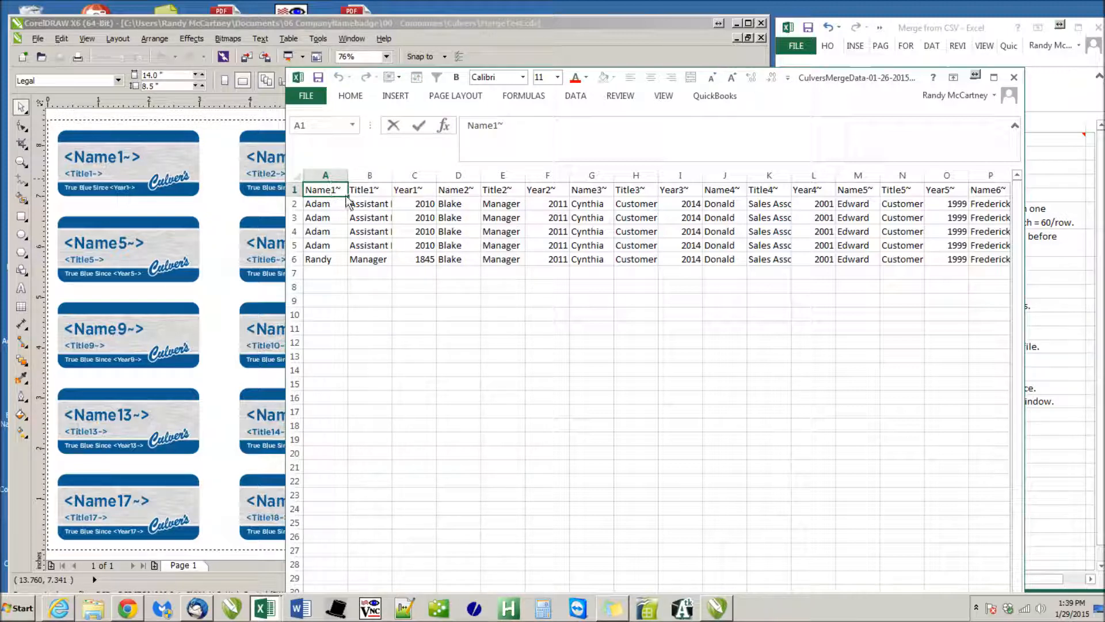
key("BackSpace")
type("`")
key("BackSpace")
type("-CV")
key("BackSpace")
key("BackSpace")
type("TB")
key("BackSpace")
key("BackSpace")
type("~")
key("Return")
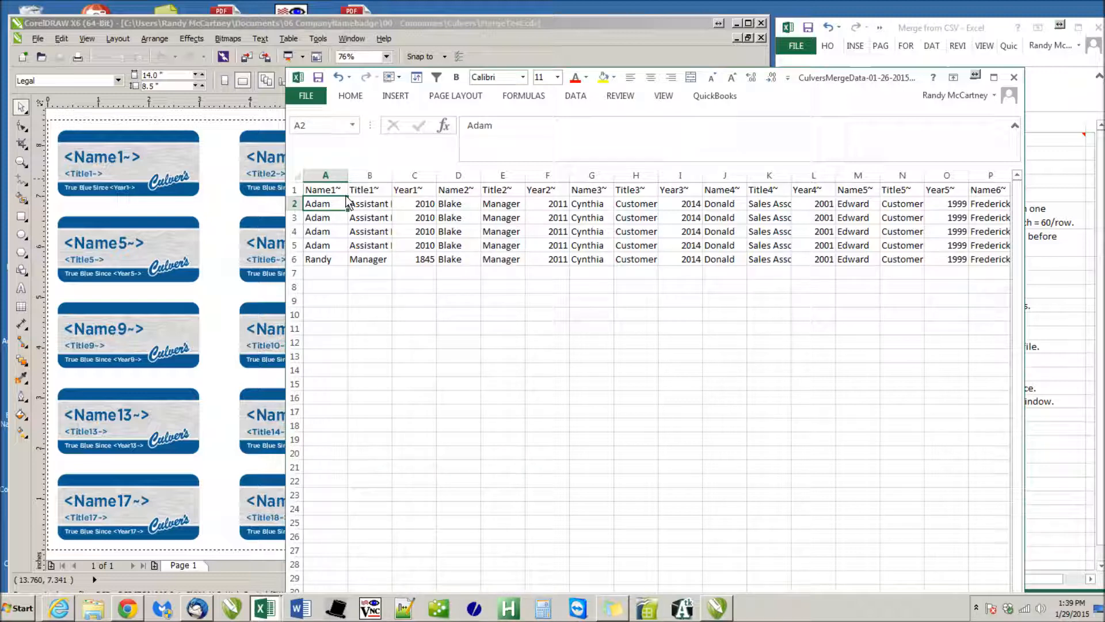
Examine how each data row represents one page of badges, reading row 2 across its name, title and year fields
left_click(323, 190)
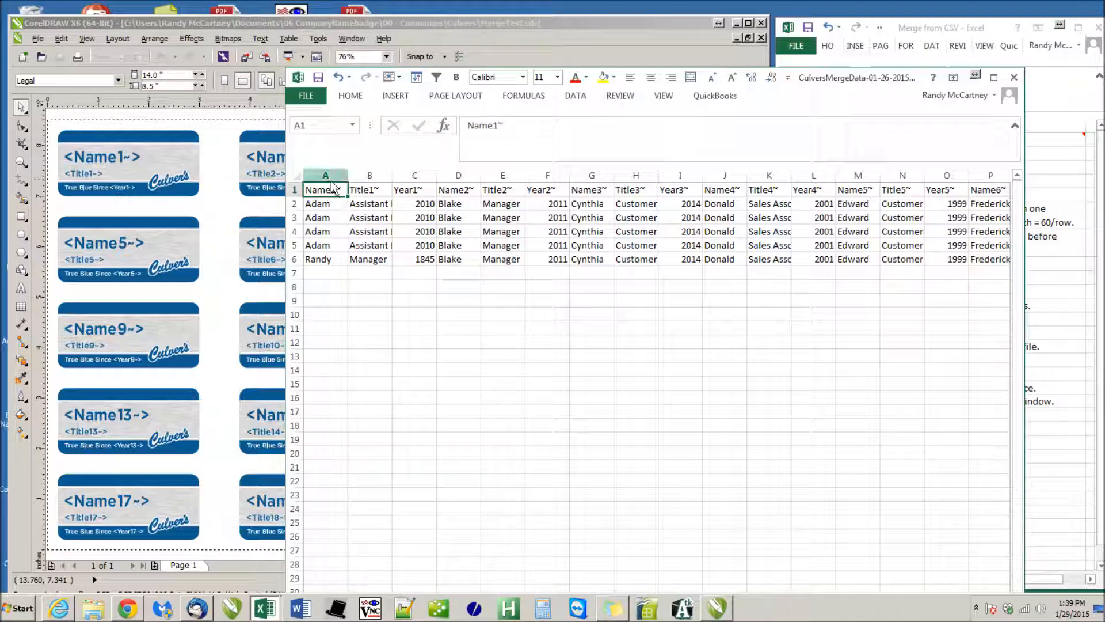
left_click(327, 209)
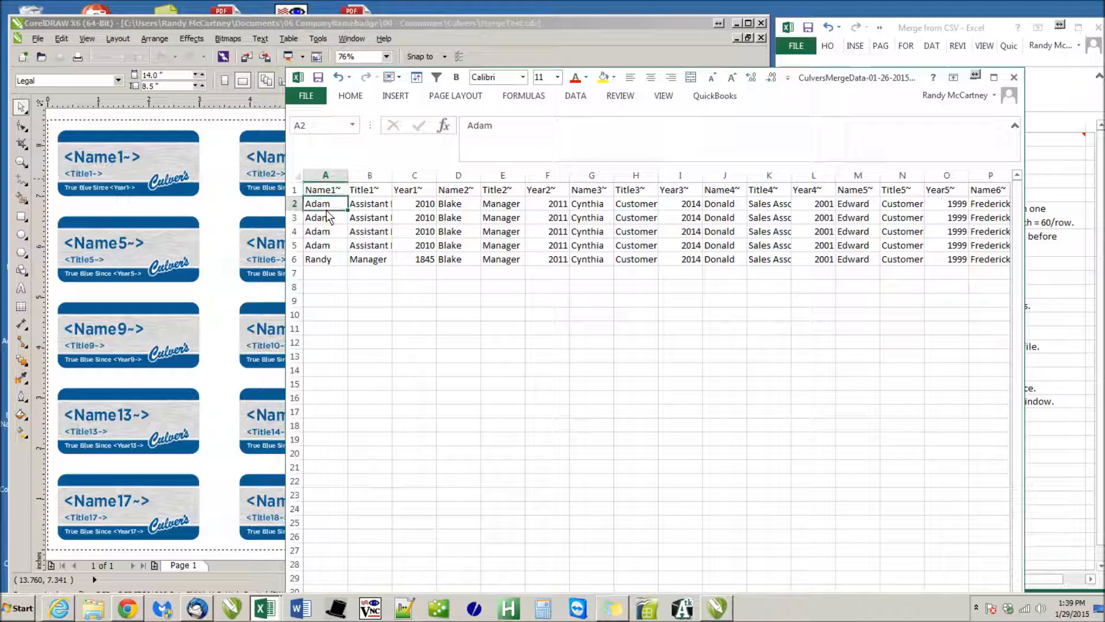
left_click(294, 204)
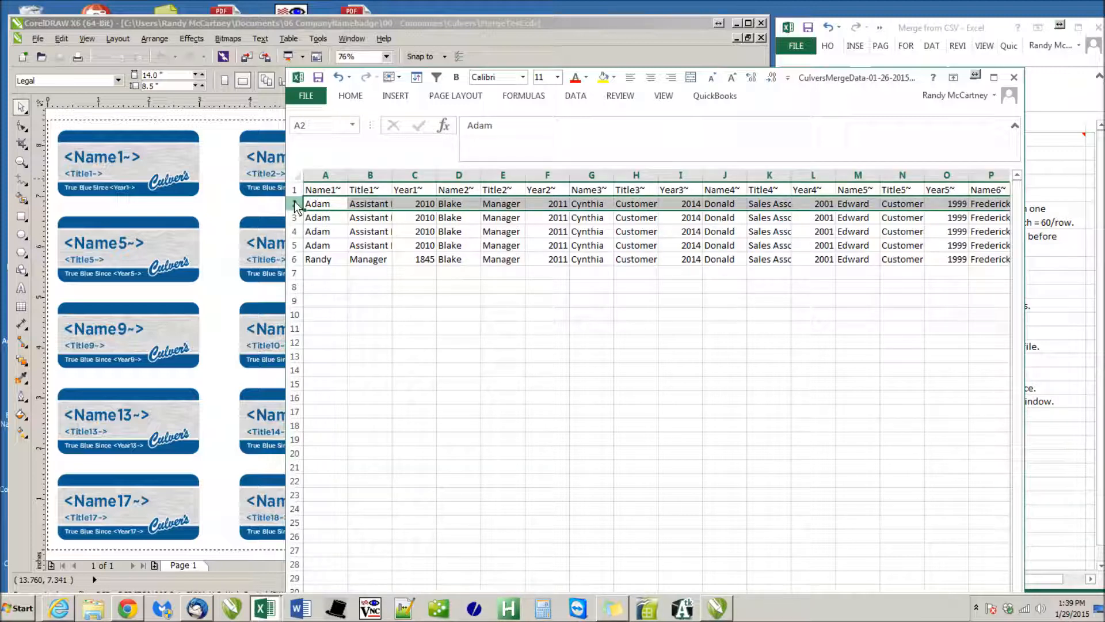
left_click(319, 264)
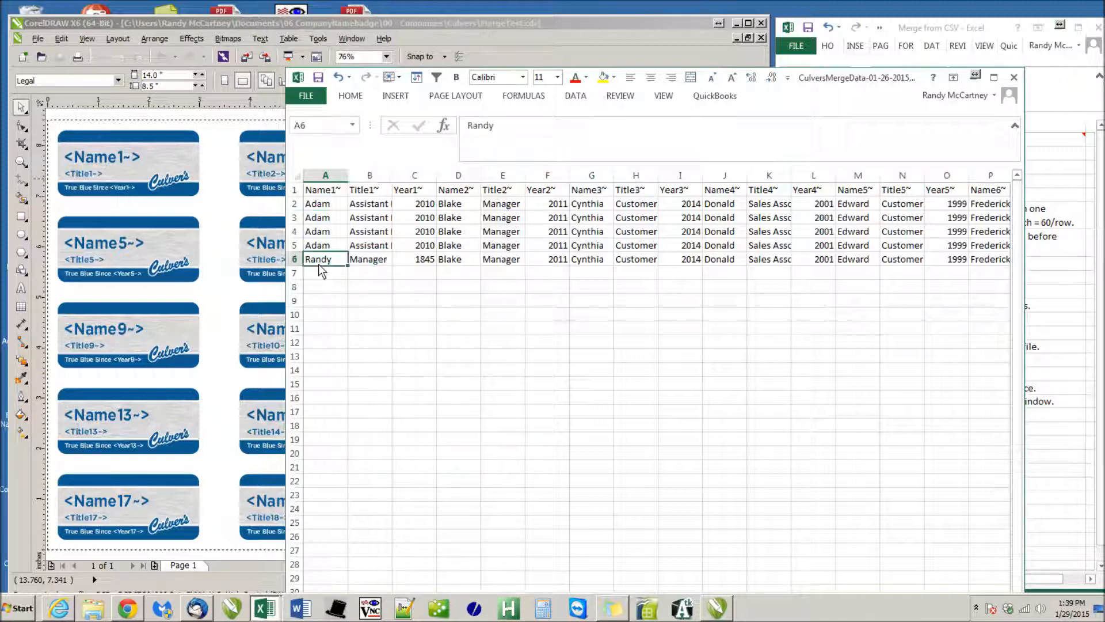
left_click(325, 203)
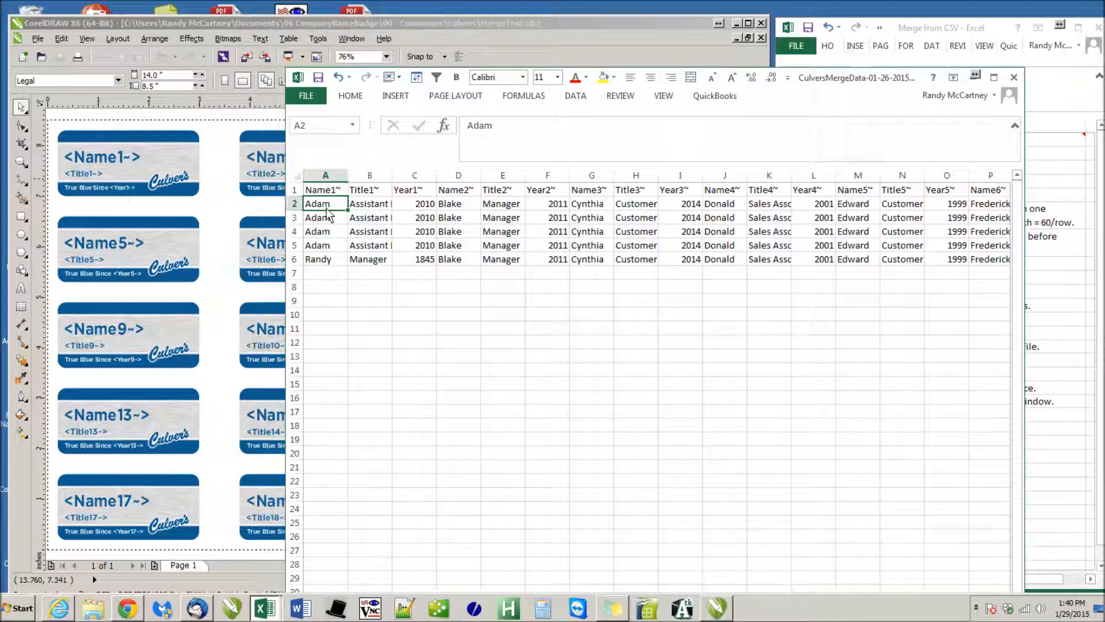
key("Right")
key("Right")
key("Right")
key("Right")
key("Right")
key("Right")
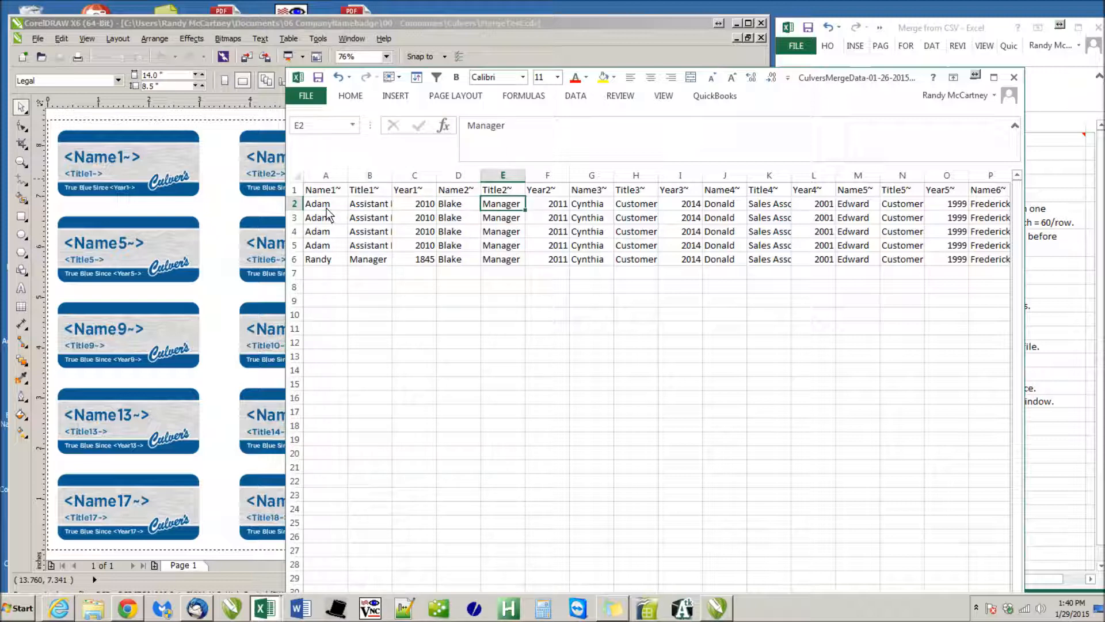
key("Right")
key("Right")
key("Right")
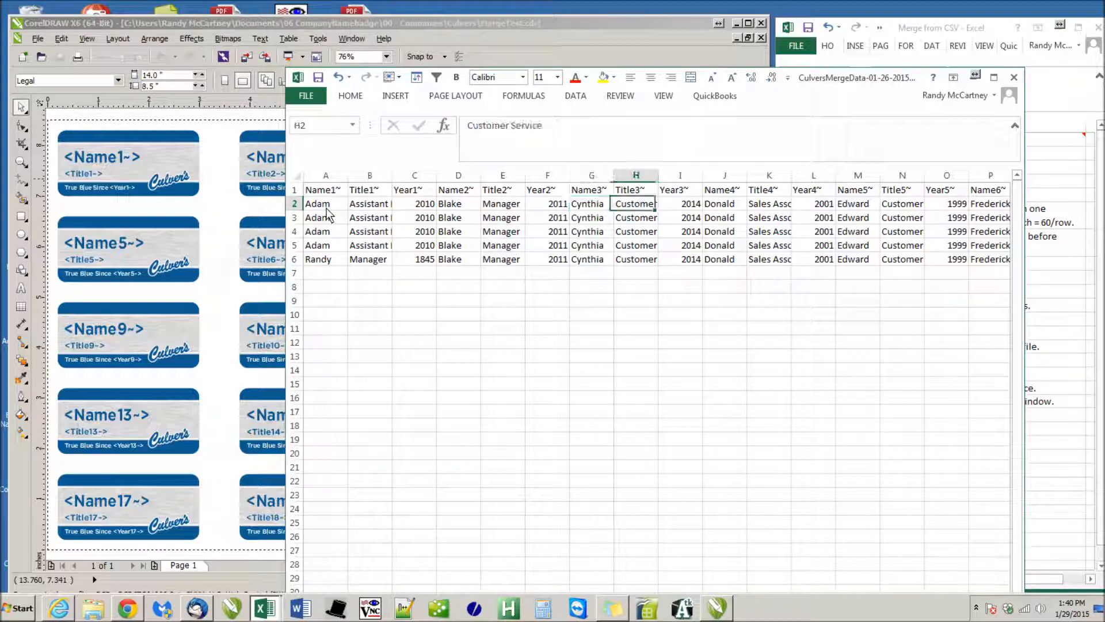
Check the first three fields of the last record in row 6 and compare column A's entries with the Name1~ heading
left_click(313, 263)
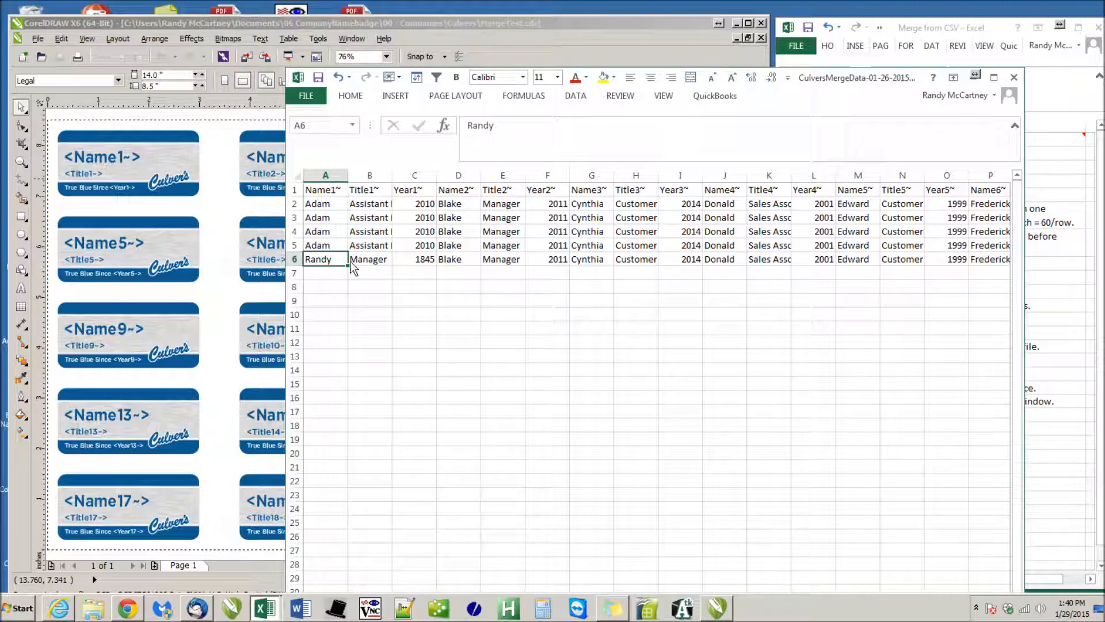
left_click(384, 260)
left_click(403, 258)
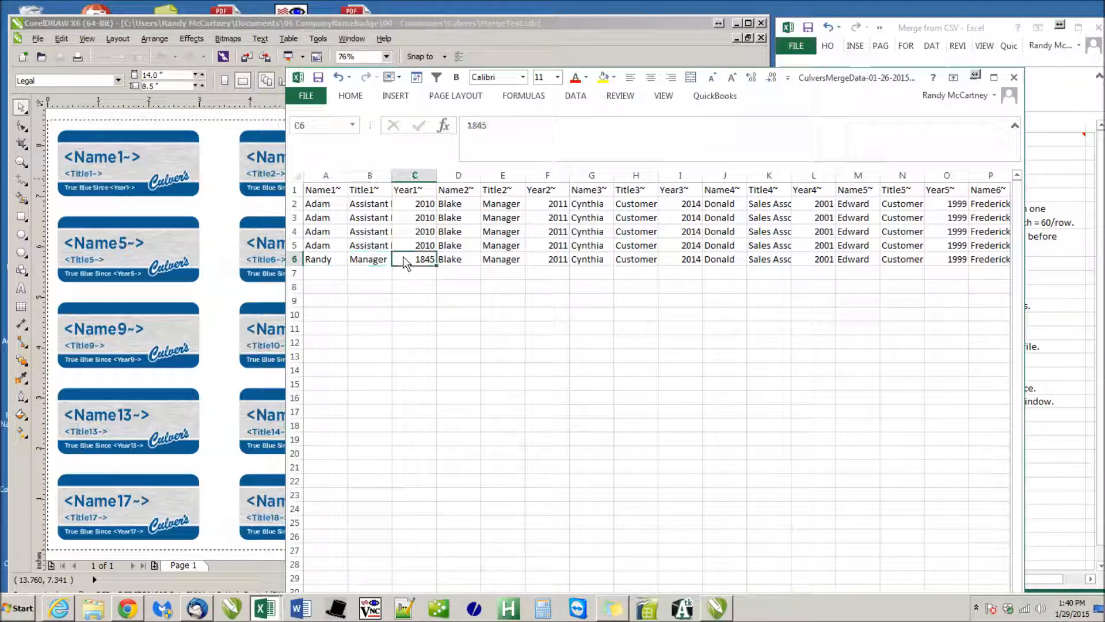
left_click(334, 193)
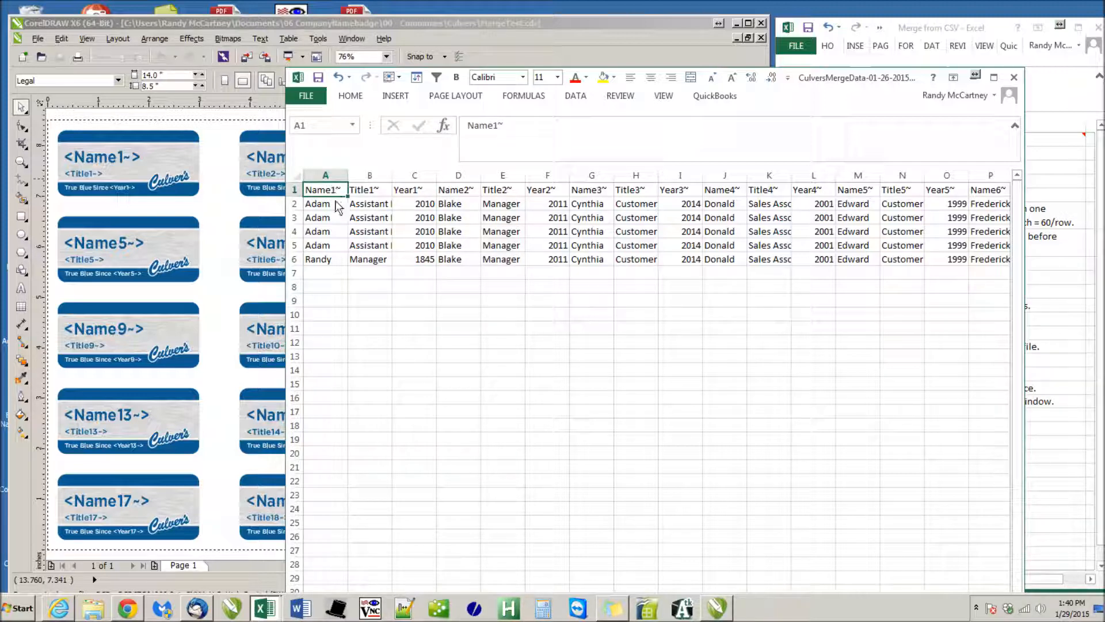
left_click(336, 207)
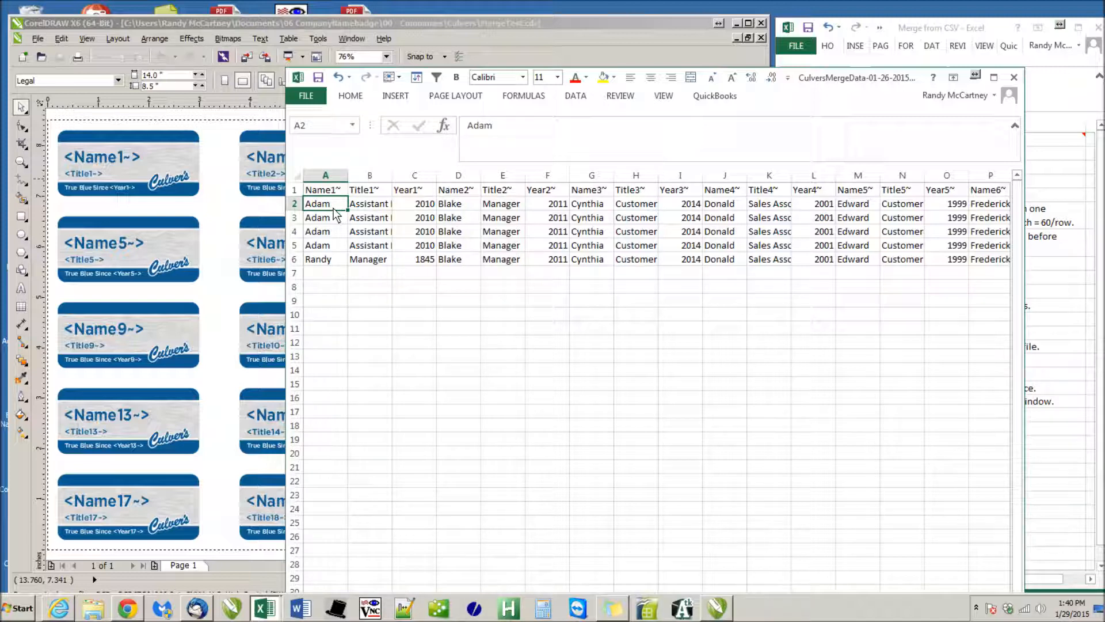
left_click(332, 176)
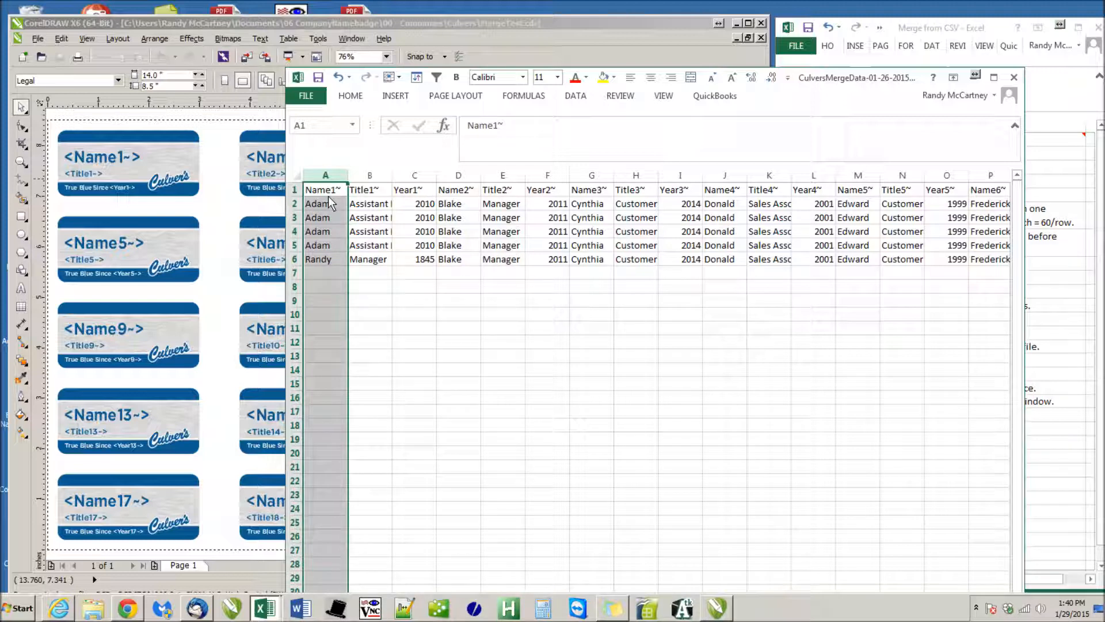
left_click(328, 196)
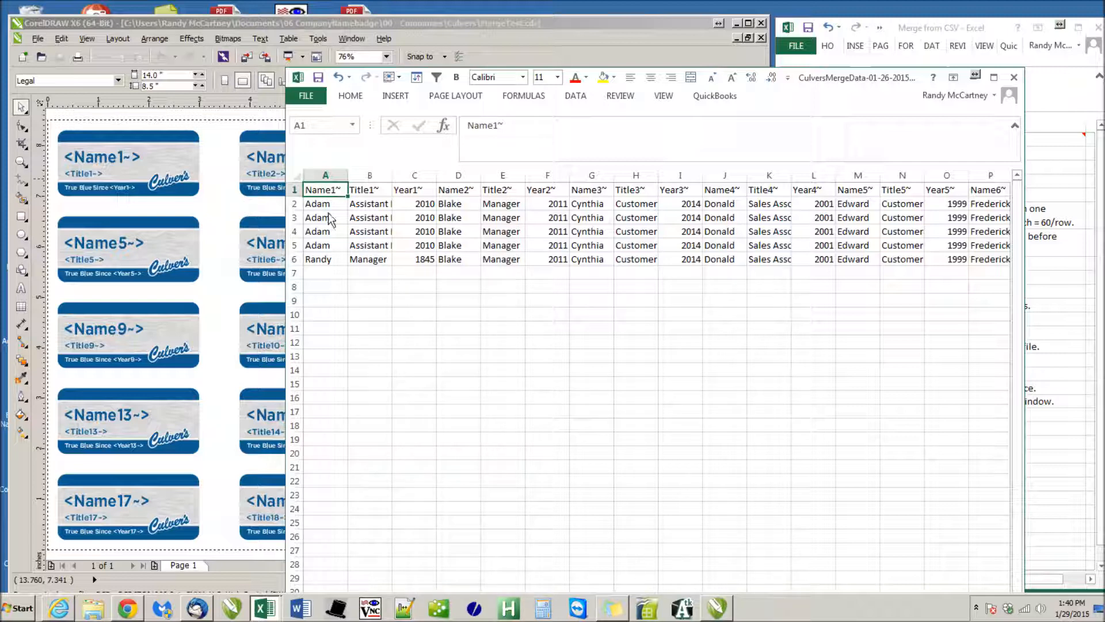
Close CulversMergeData-01-26-2015.csv, saving the changes and keeping the CSV format
left_click(1013, 81)
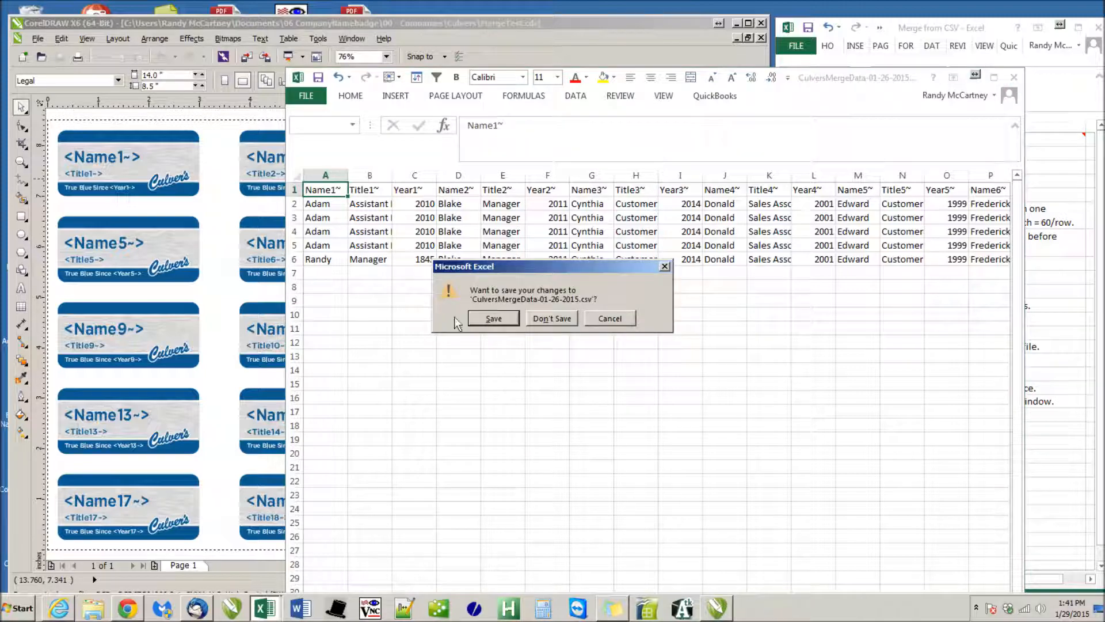
left_click(486, 319)
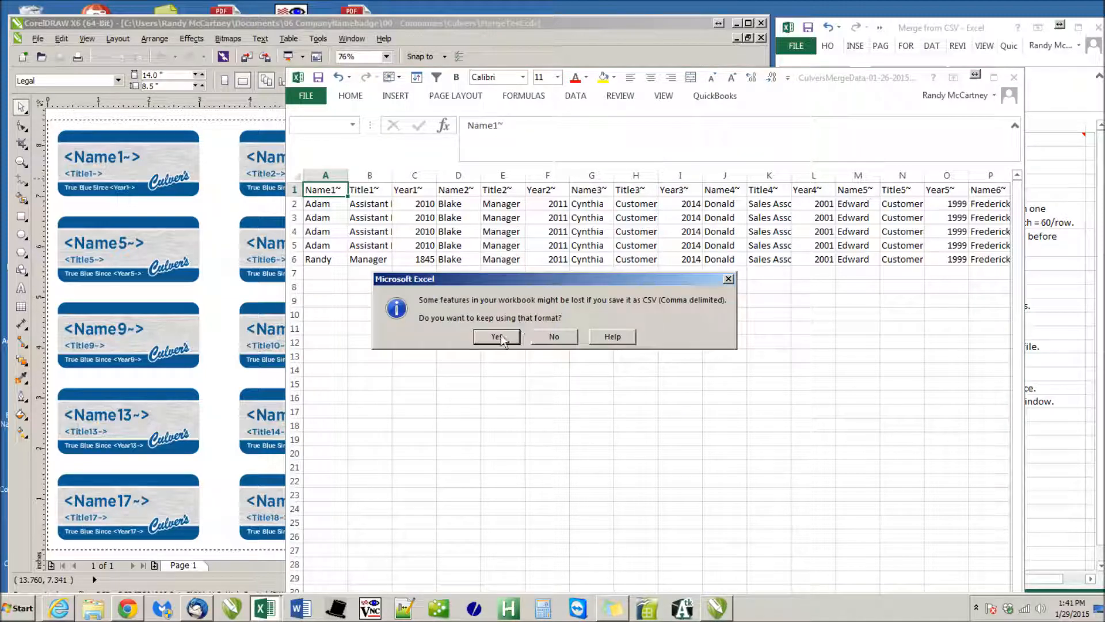
left_click(499, 337)
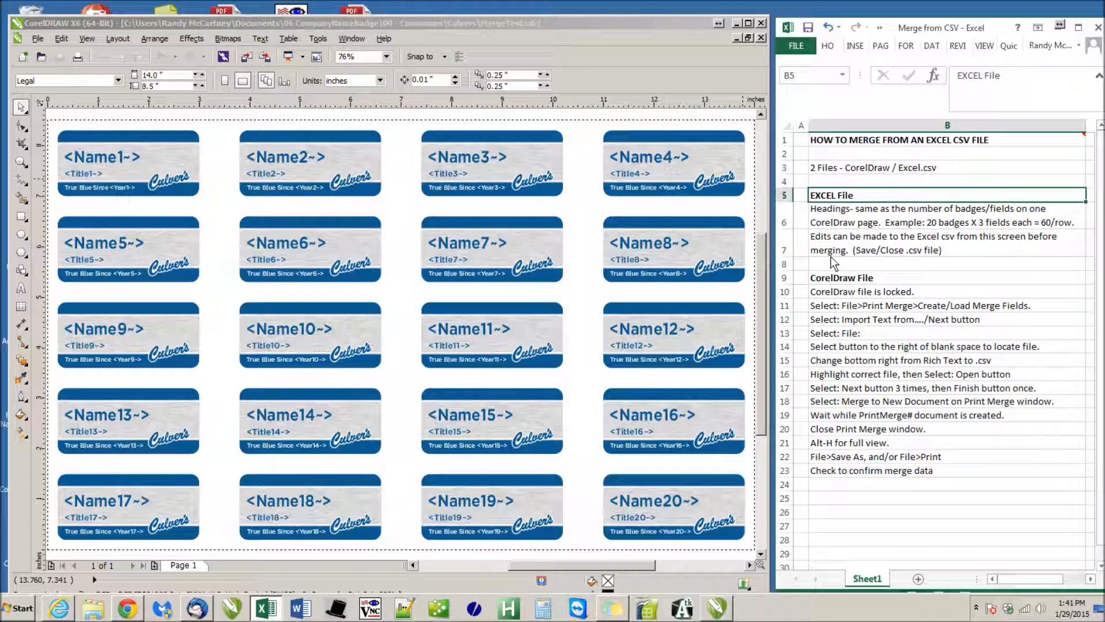
Refer to the locked-file note in row 10, and inspect the second badge's name text in CorelDRAW to check that it is locked
left_click(844, 294)
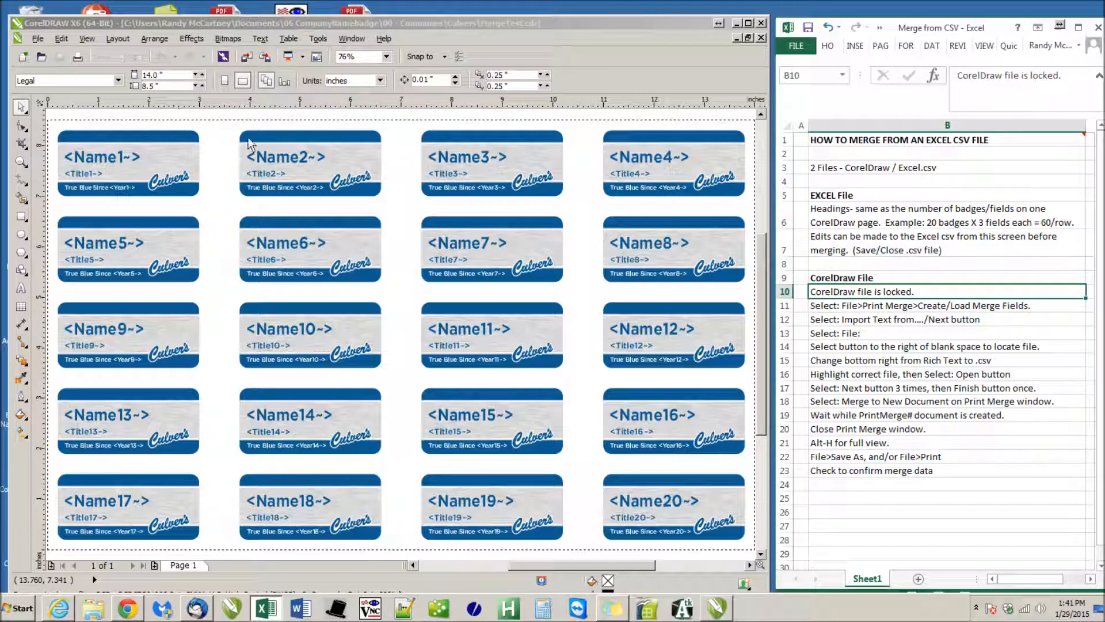
left_click(272, 166)
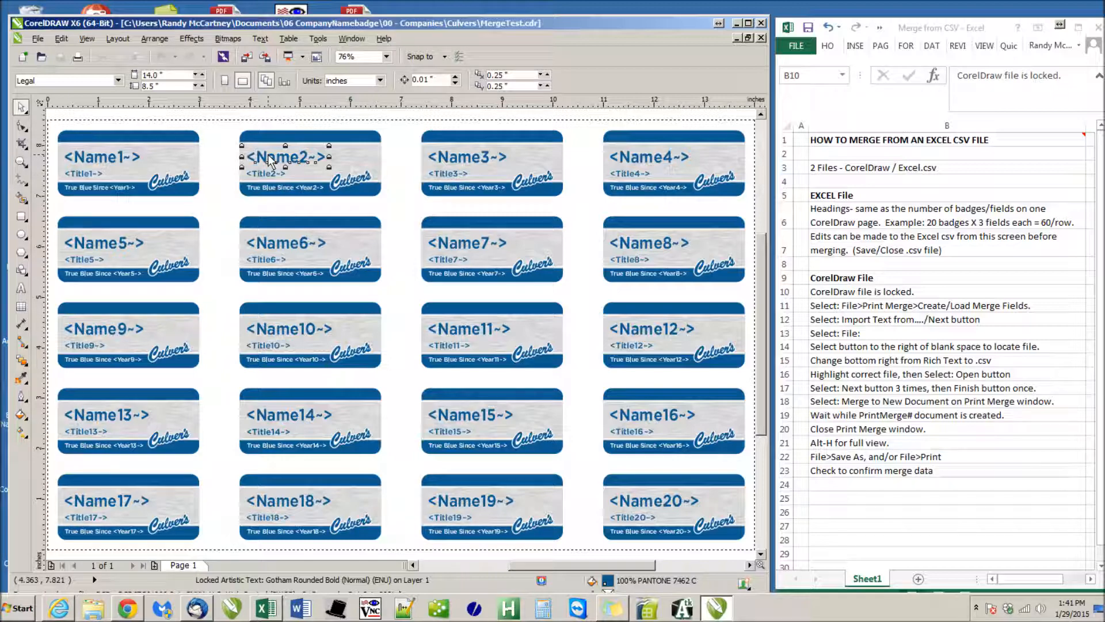
scroll(268, 160, "up", 1)
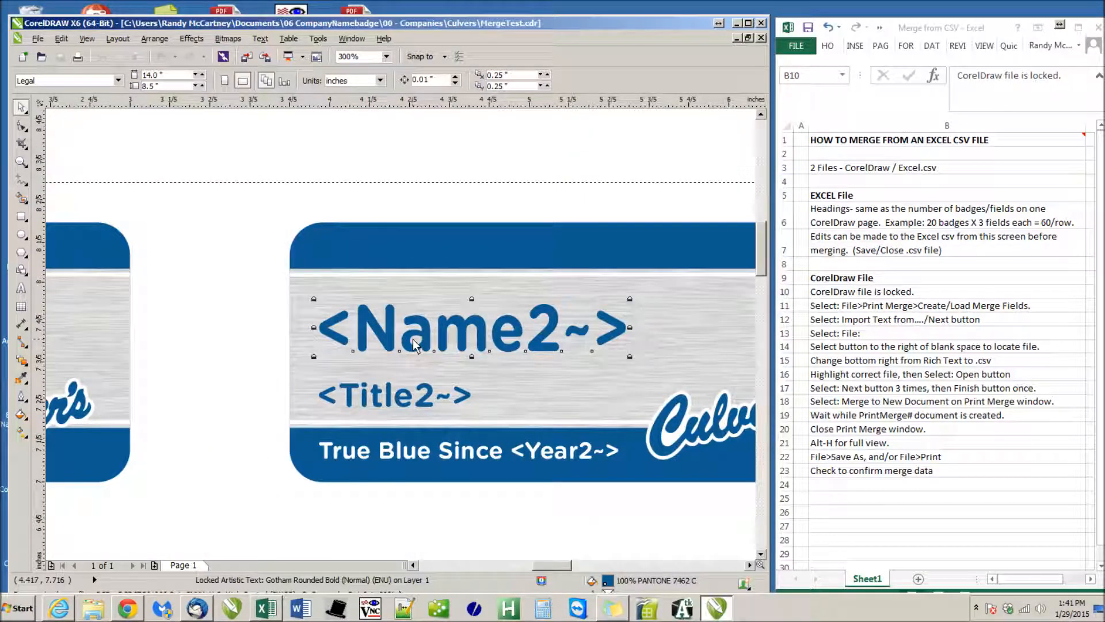
scroll(412, 339, "down", 1)
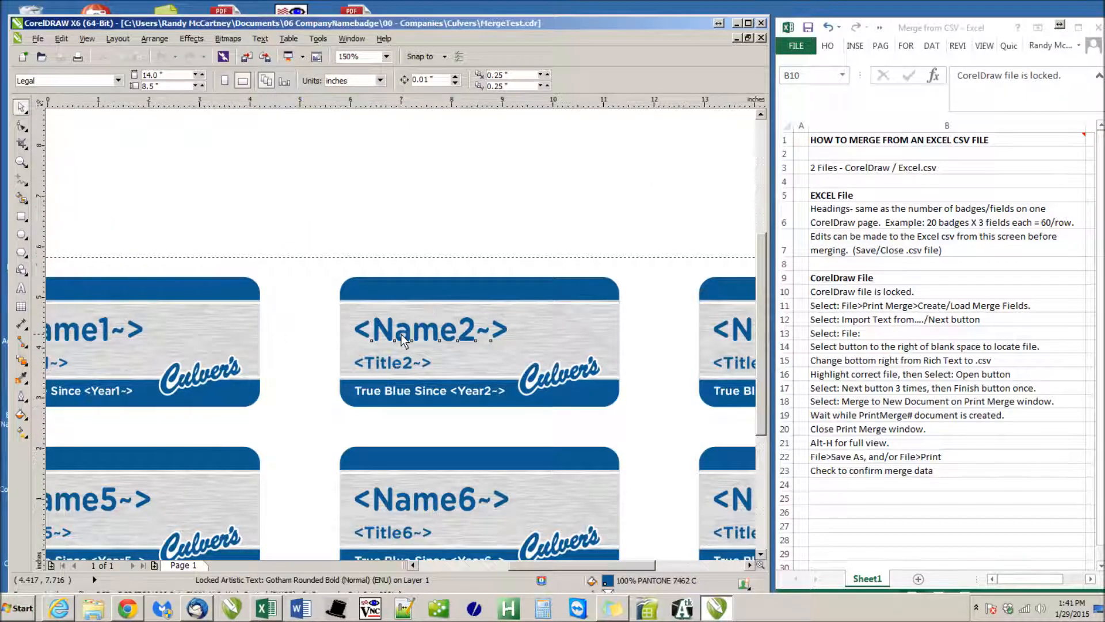
scroll(403, 340, "down", 1)
left_click(402, 130)
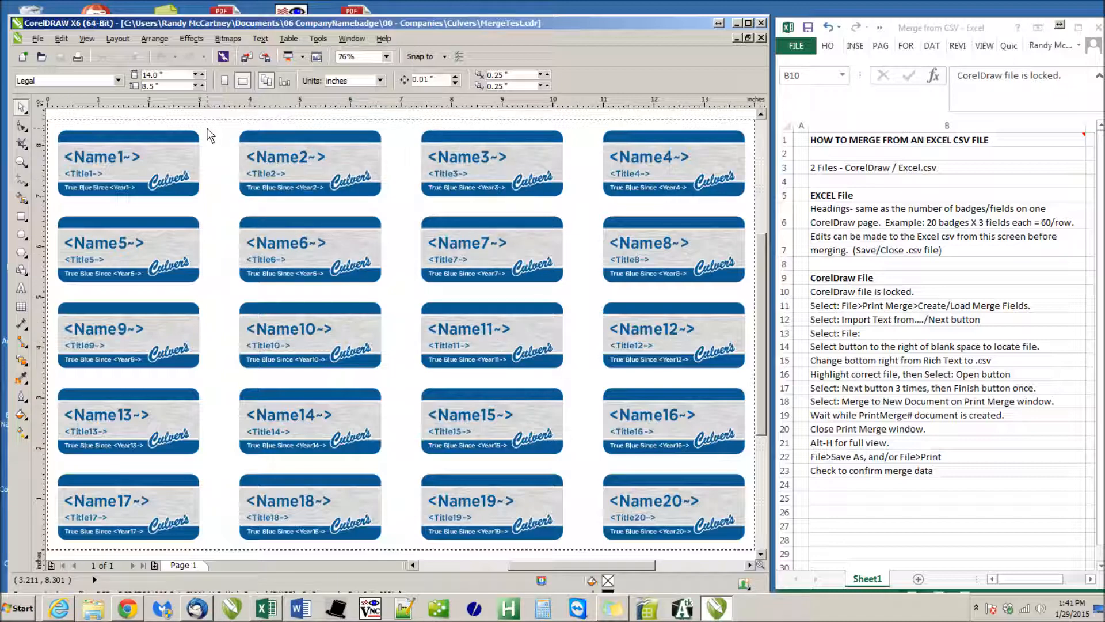
Highlight the print merge instructions in rows 11 to 19 of the Merge from CSV sheet
left_click(836, 300)
left_click_drag(837, 305, 828, 421)
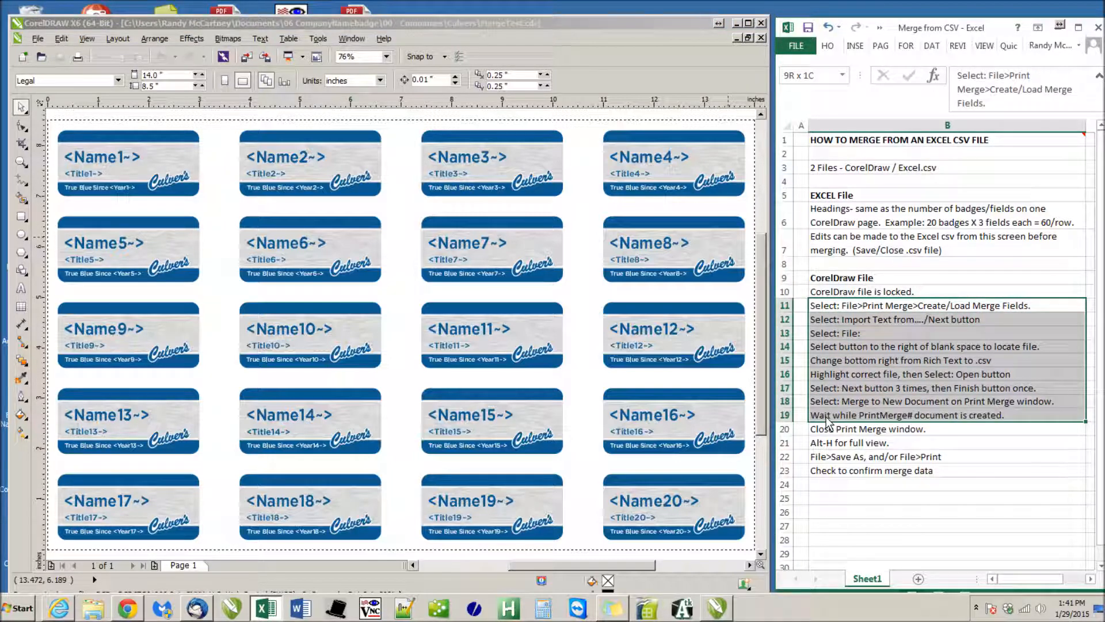
Follow the row 11 instruction to start creating print merge fields in CorelDRAW, importing text from a file or ODBC data source
left_click(828, 309)
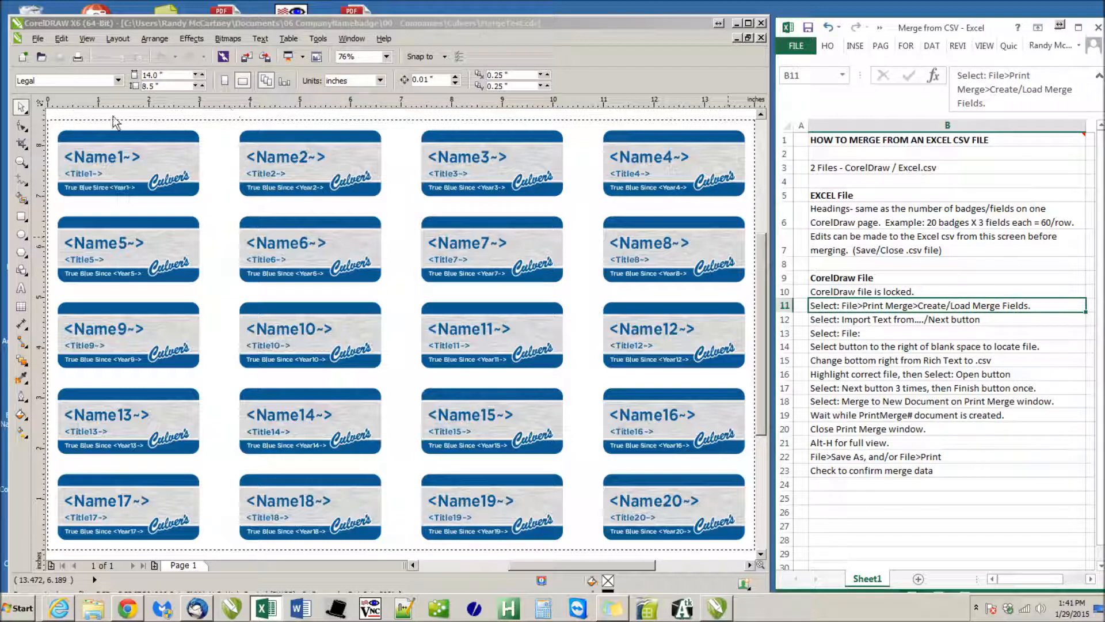
left_click(37, 38)
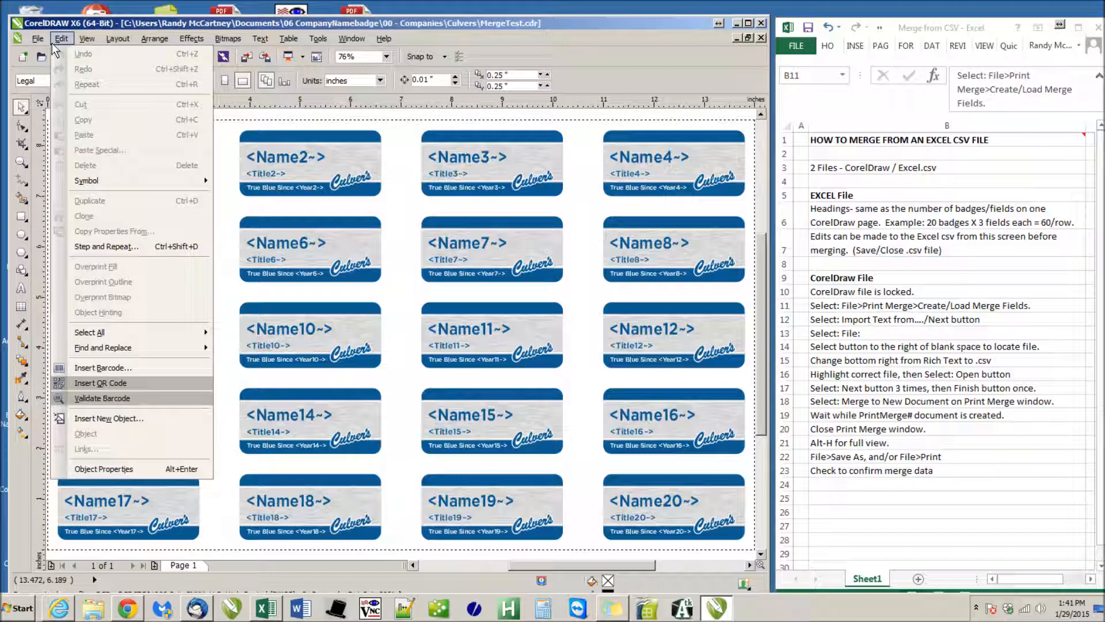
mouse_move(37, 39)
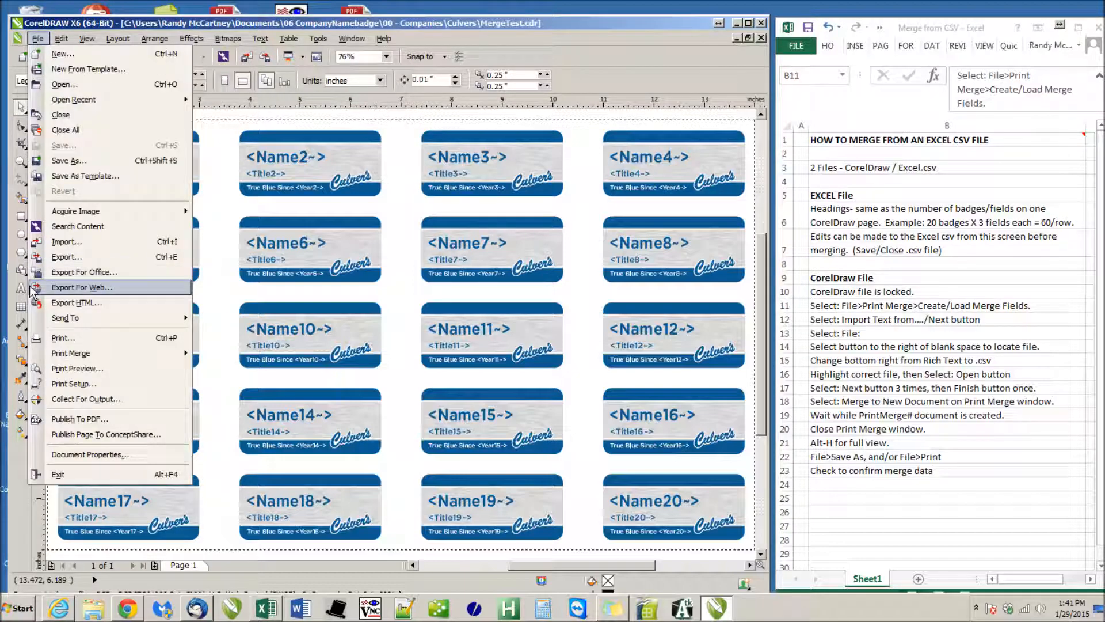
mouse_move(70, 353)
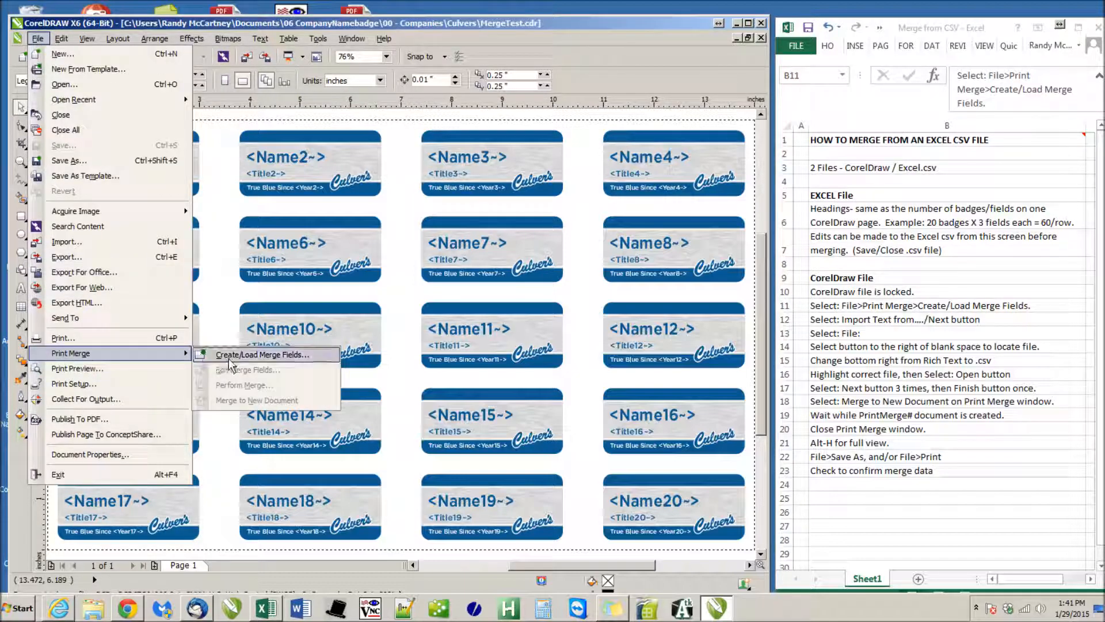
left_click(229, 358)
left_click(398, 314)
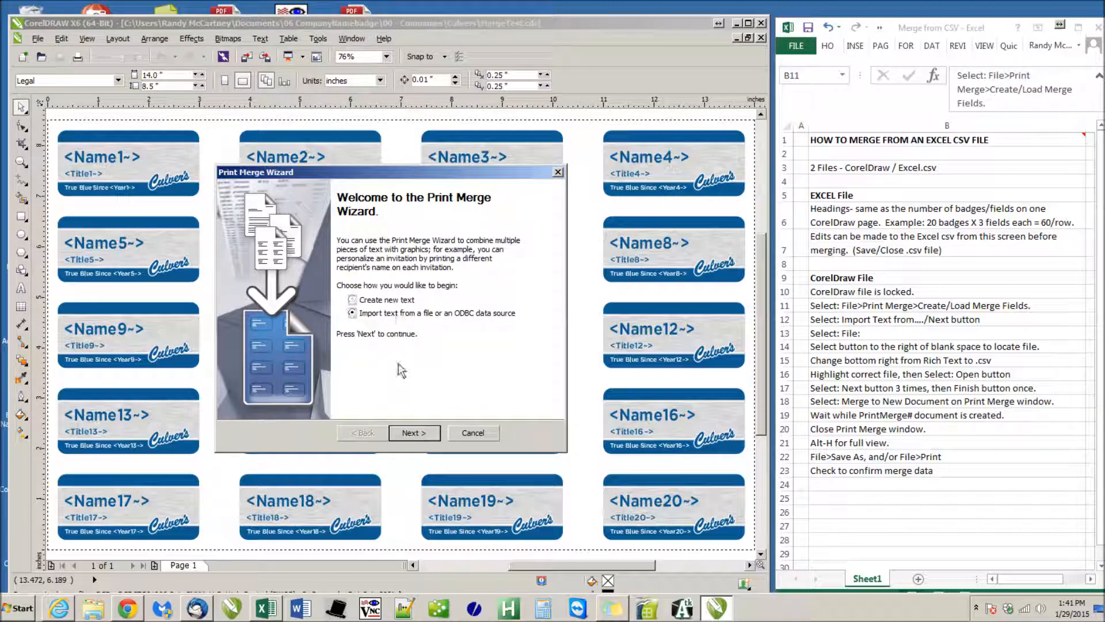
left_click(413, 432)
left_click(365, 433)
left_click(413, 438)
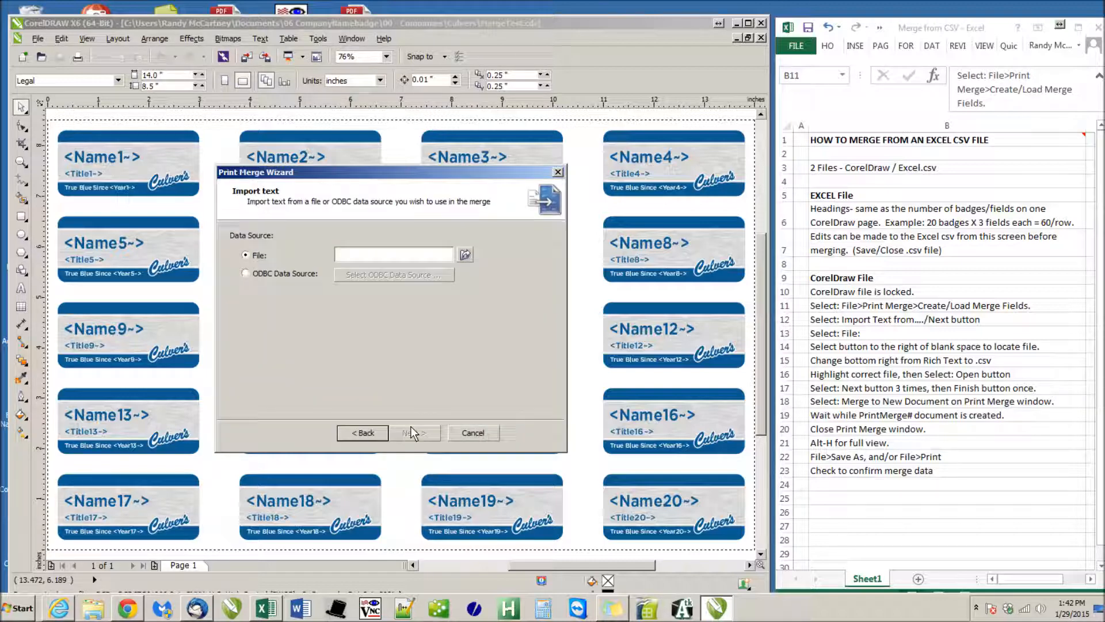
Load the comma separated file CulversMergeData-01-26-2015 as the merge data source and accept its fields
left_click(465, 254)
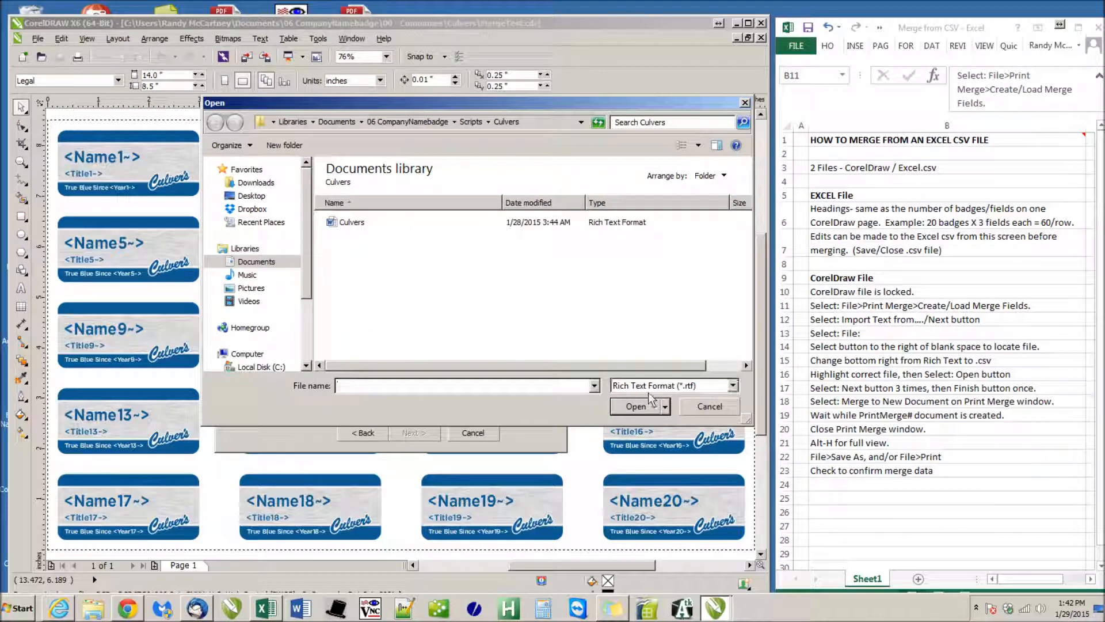
left_click(685, 385)
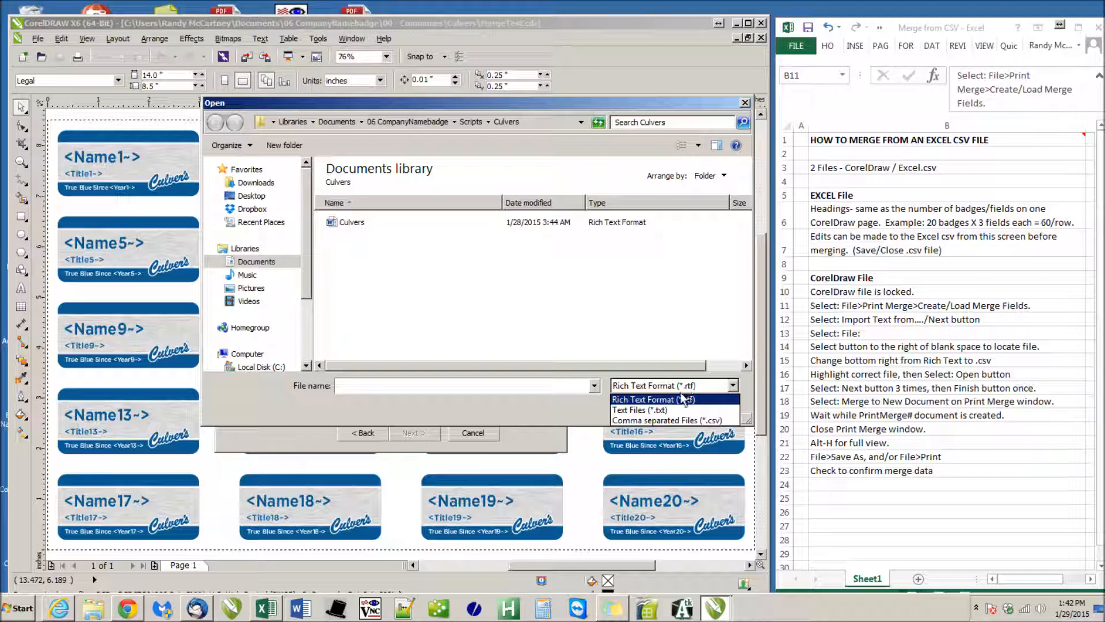
left_click(681, 419)
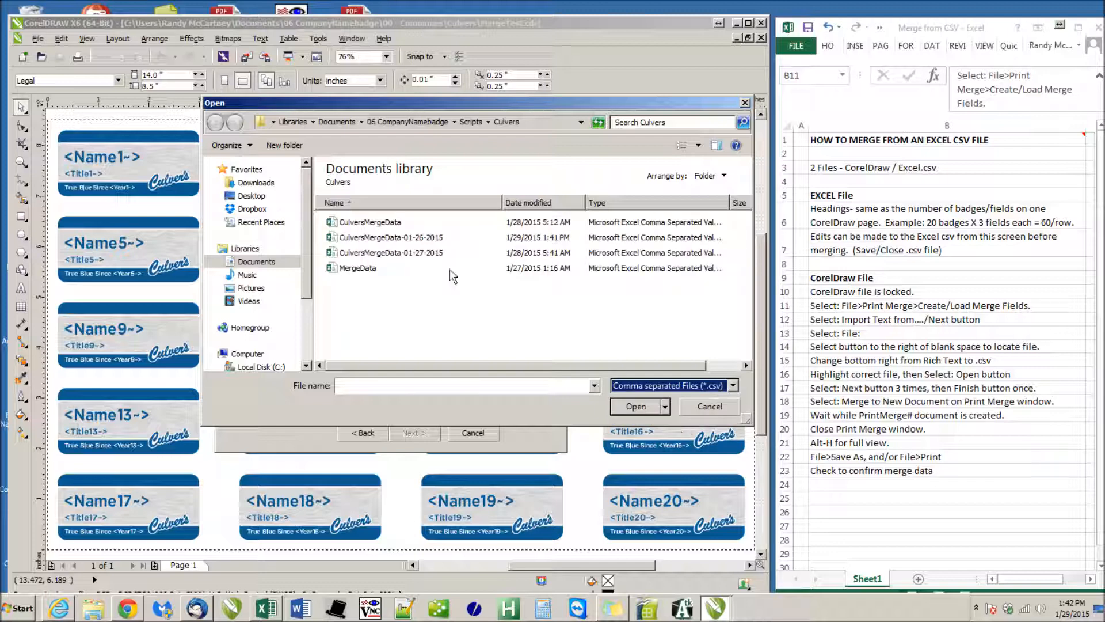
left_click(426, 237)
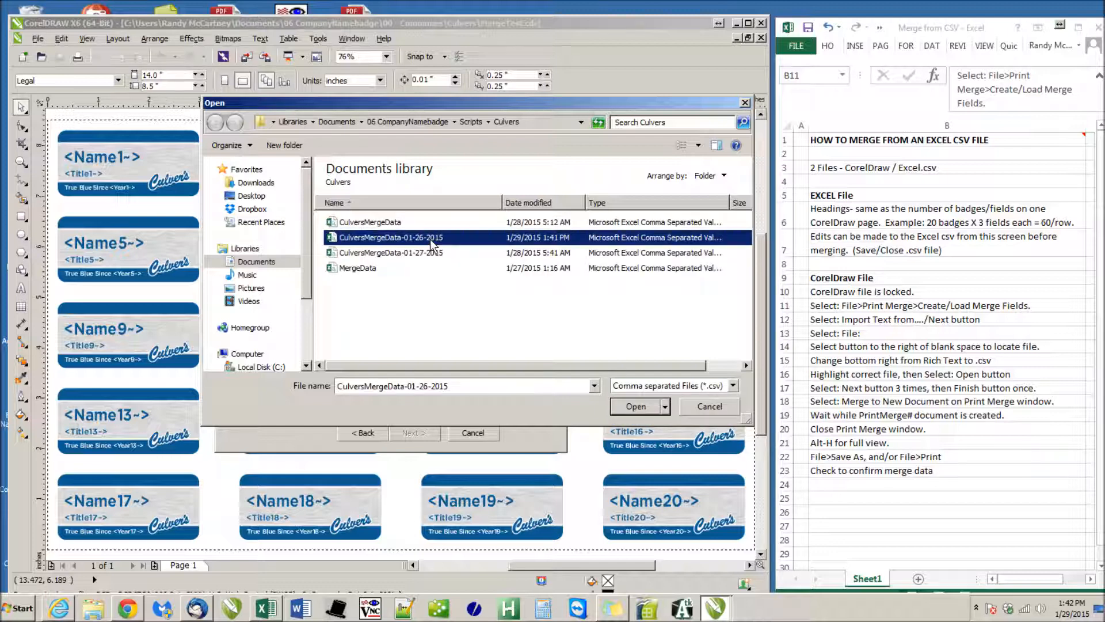
left_click(637, 406)
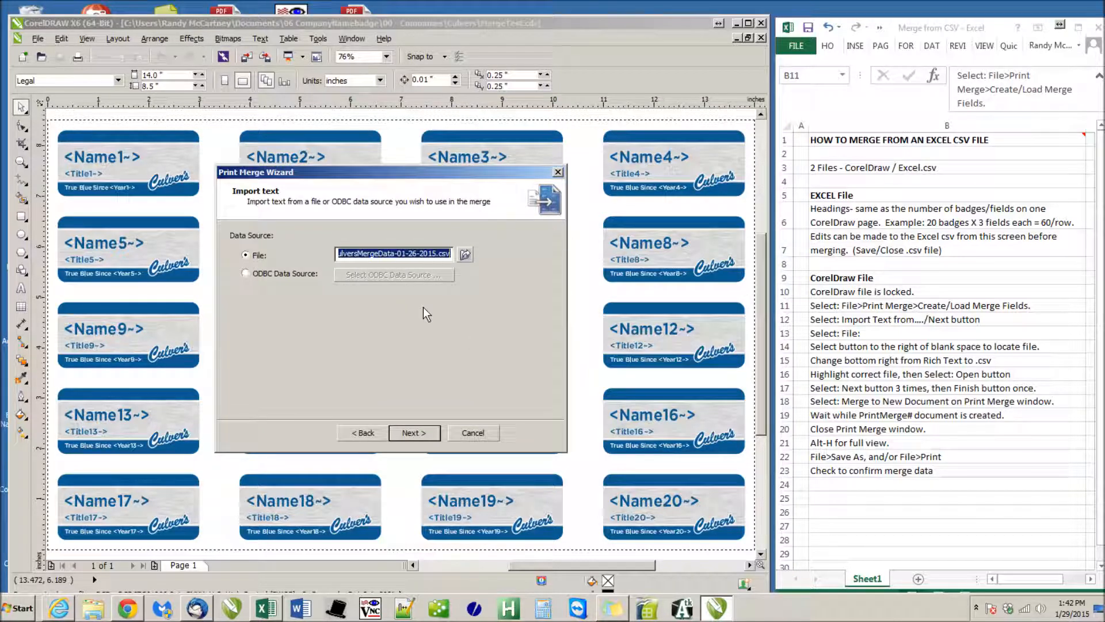
left_click(410, 429)
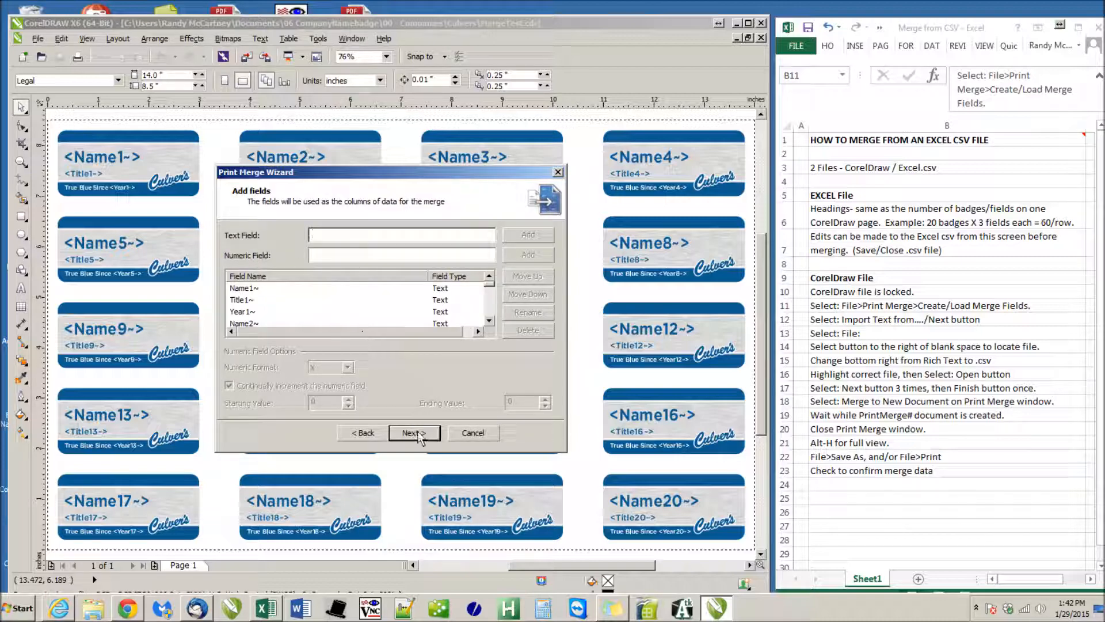
left_click(415, 433)
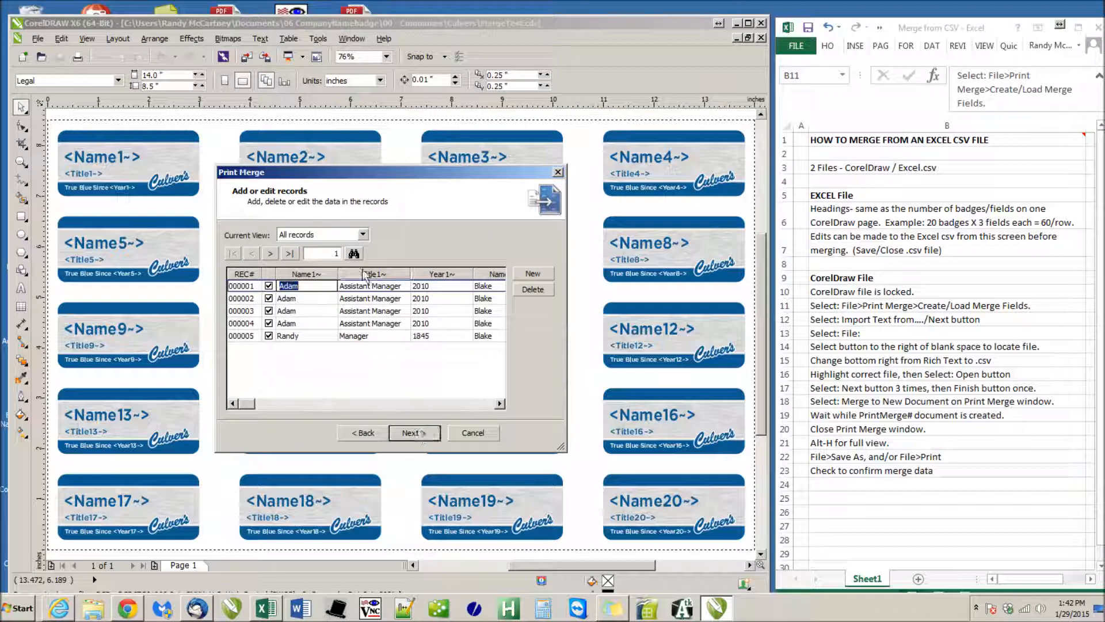
Try a longer form of the first name in the Name1~ field of record 5
left_click(315, 335)
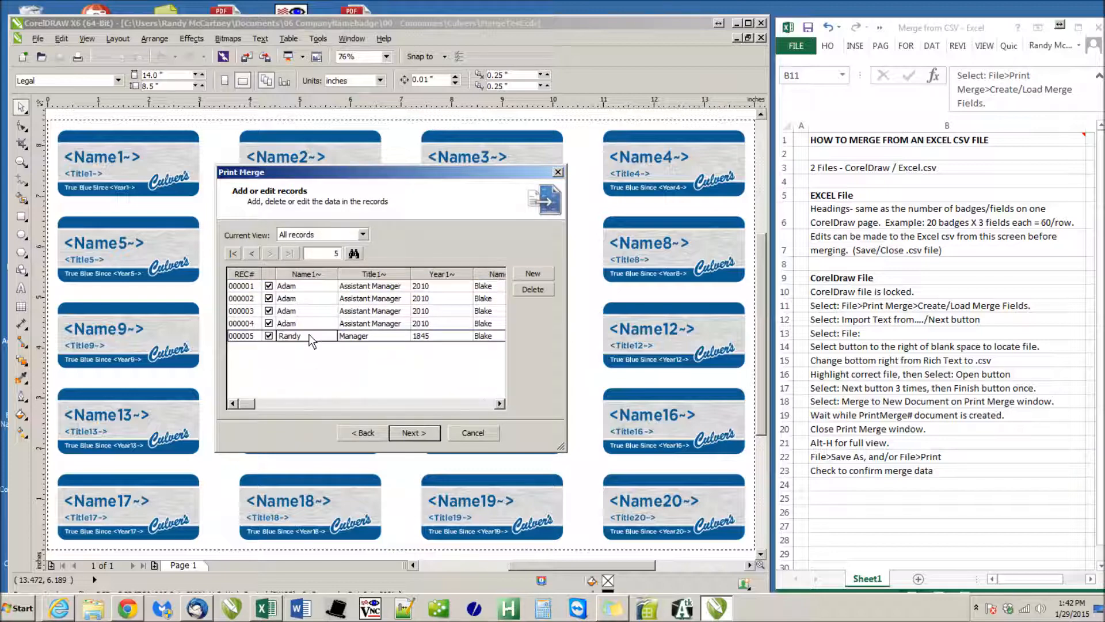
type("all")
left_click(313, 323)
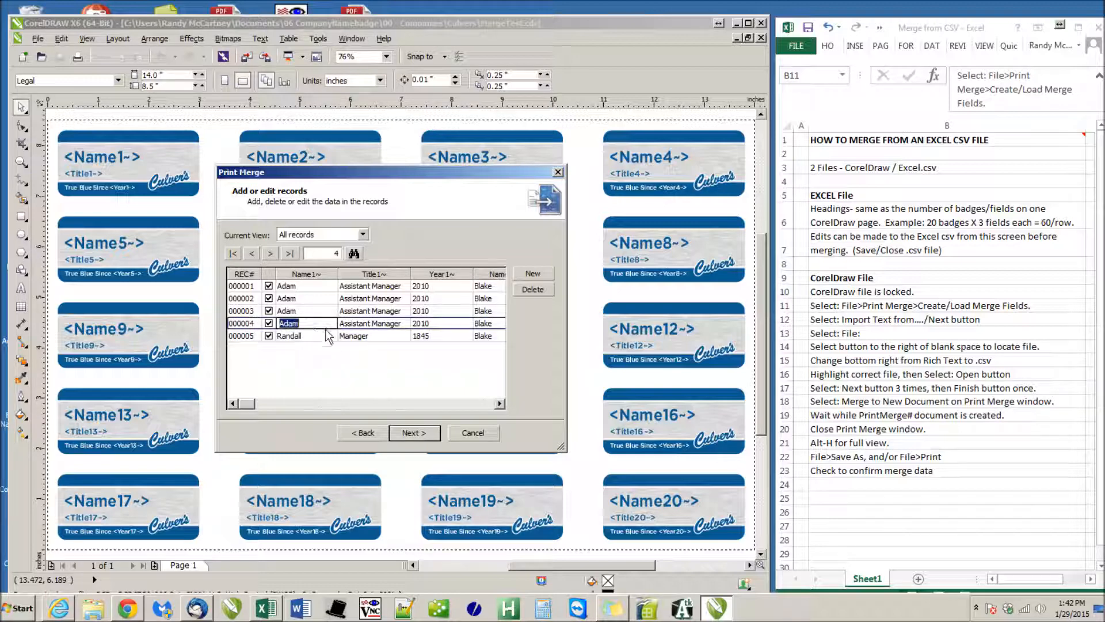
left_click(326, 339)
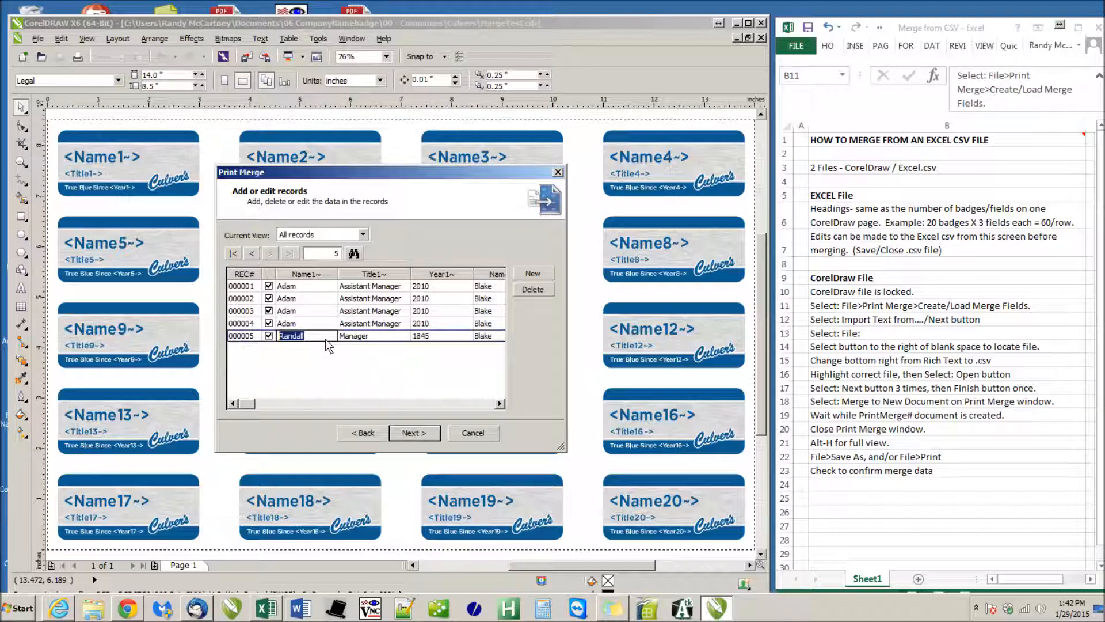
left_click(323, 341)
Finish the Print Merge Wizard without saving the data settings, and merge the records to a new document as row 18 instructs
left_click(415, 433)
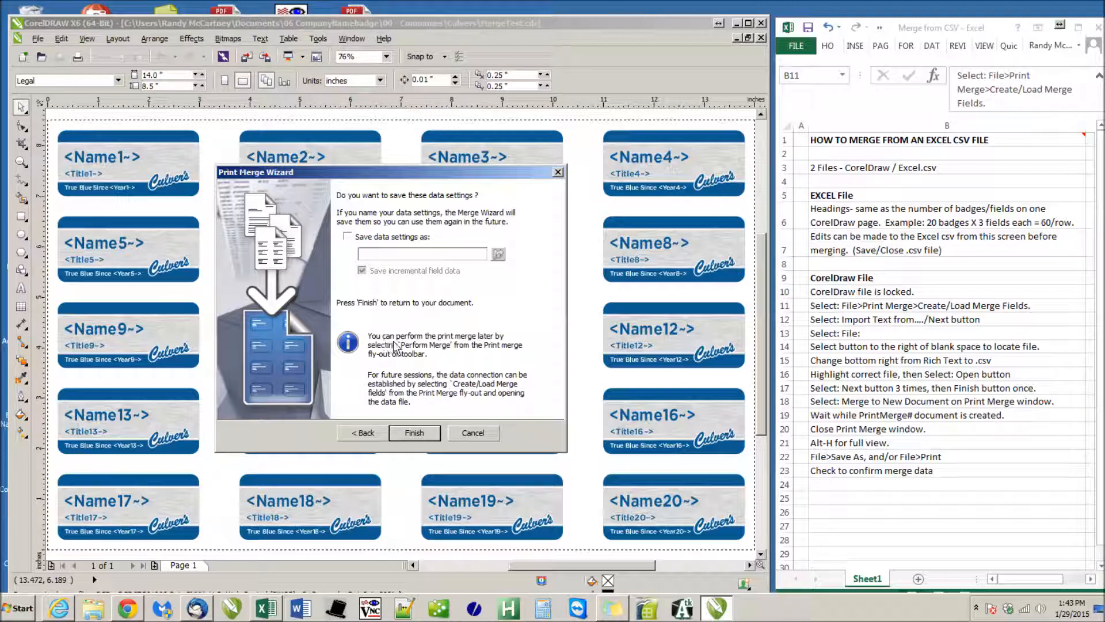
left_click(413, 431)
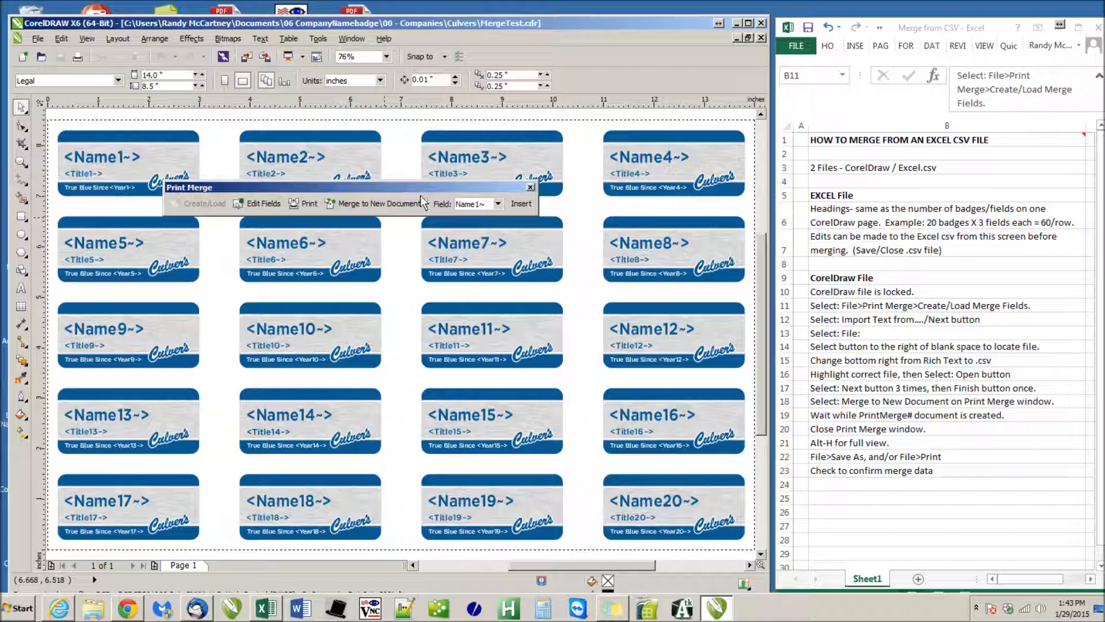
left_click(828, 402)
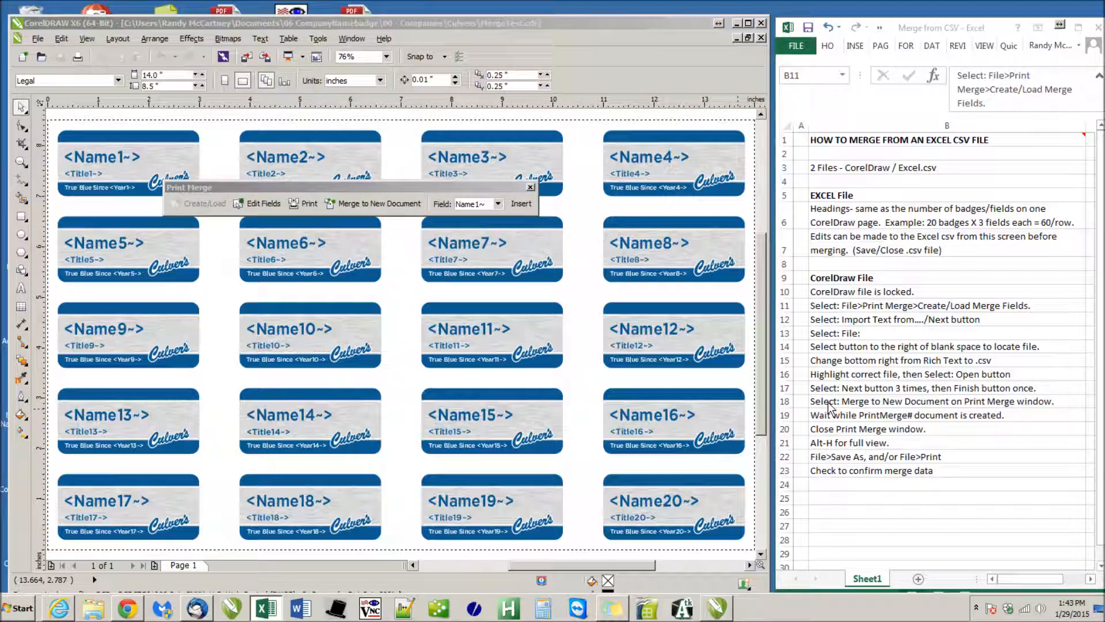
left_click(829, 407)
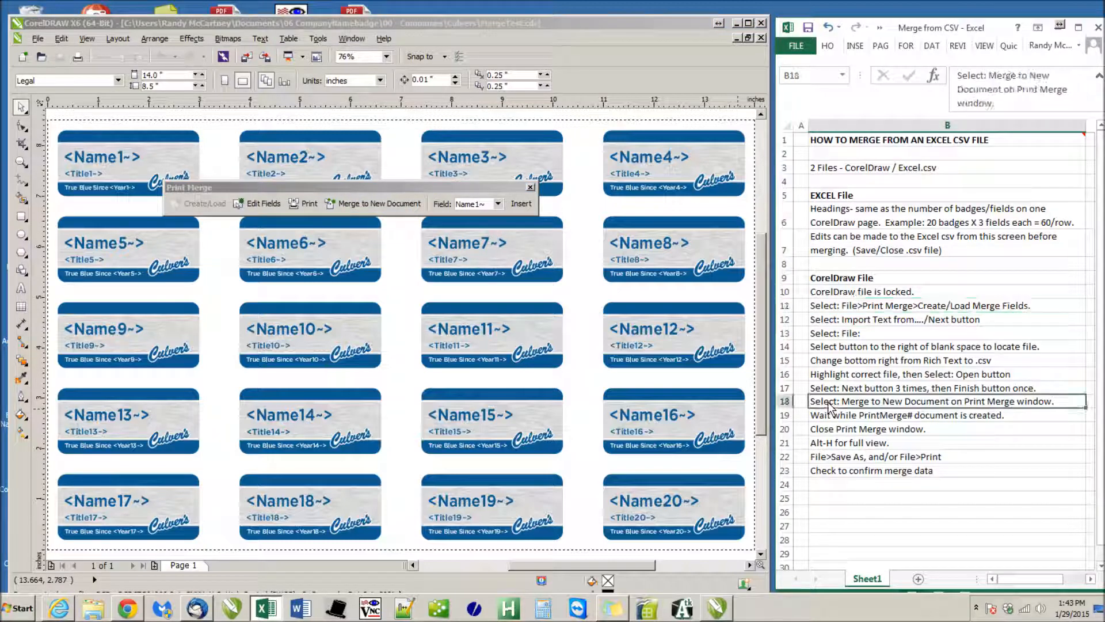
left_click(402, 203)
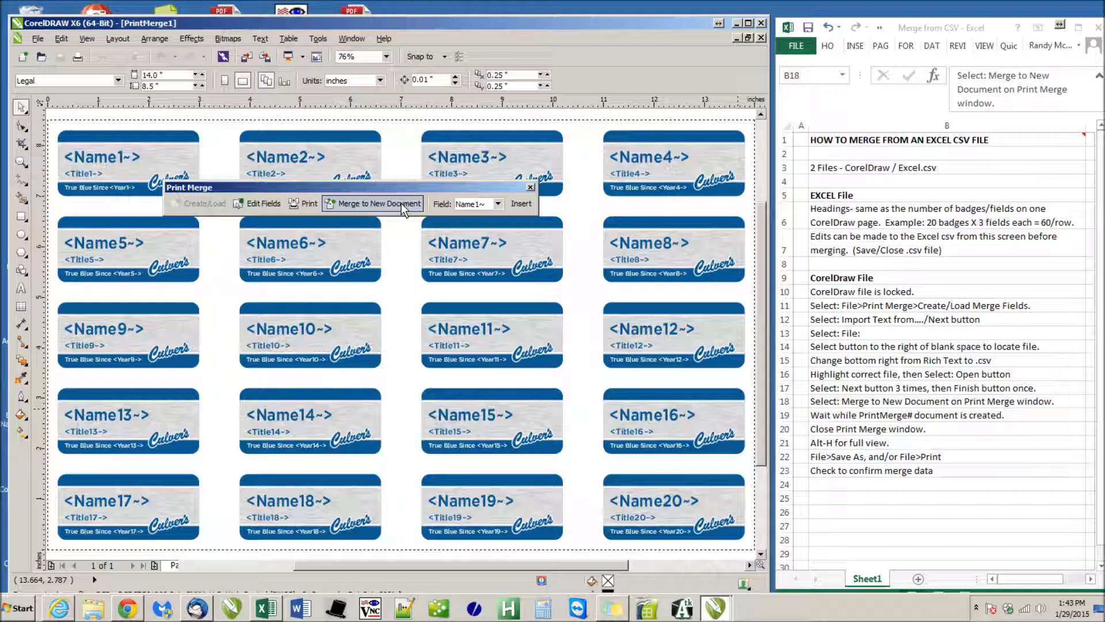
left_click(380, 203)
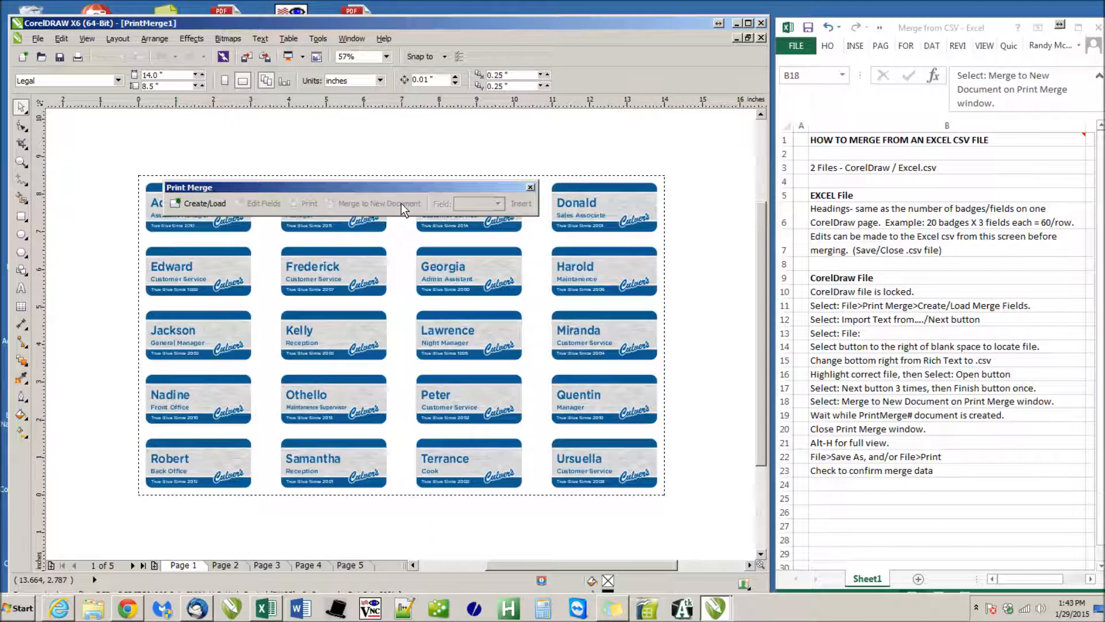
Close the Print Merge window and fit the merged badge page to the full view
left_click(531, 187)
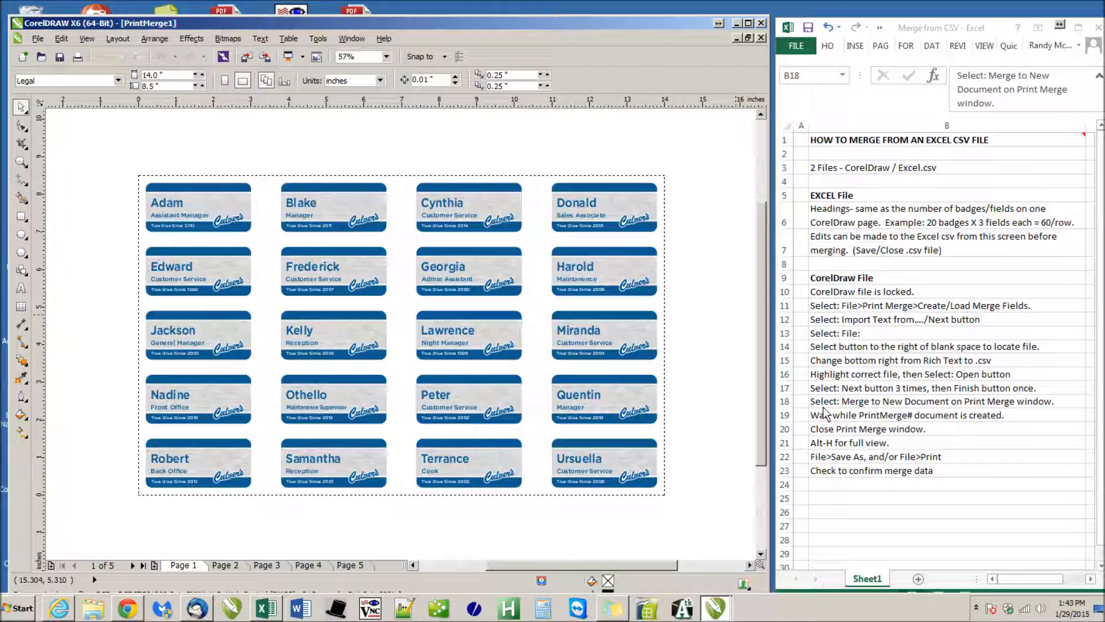
left_click(836, 444)
left_click(838, 447)
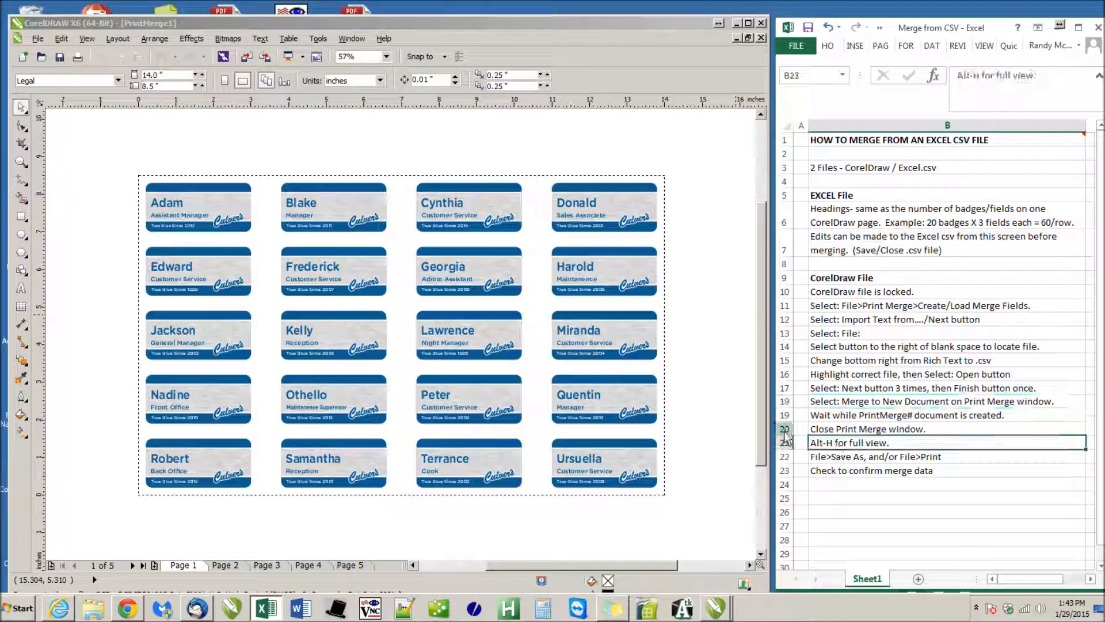
left_click(712, 237)
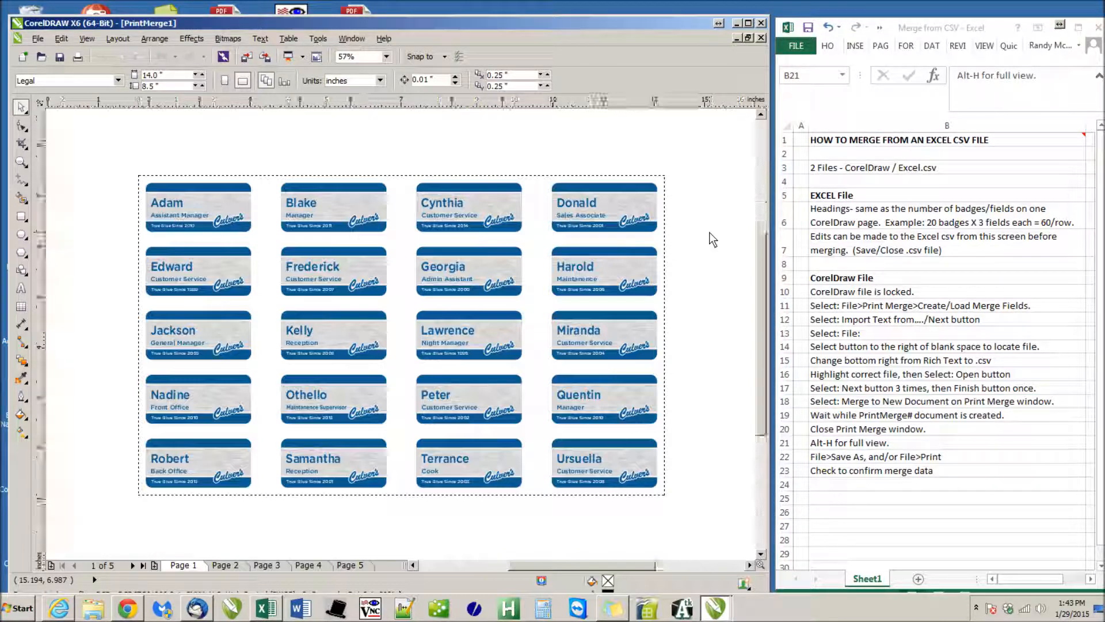
key("alt+h")
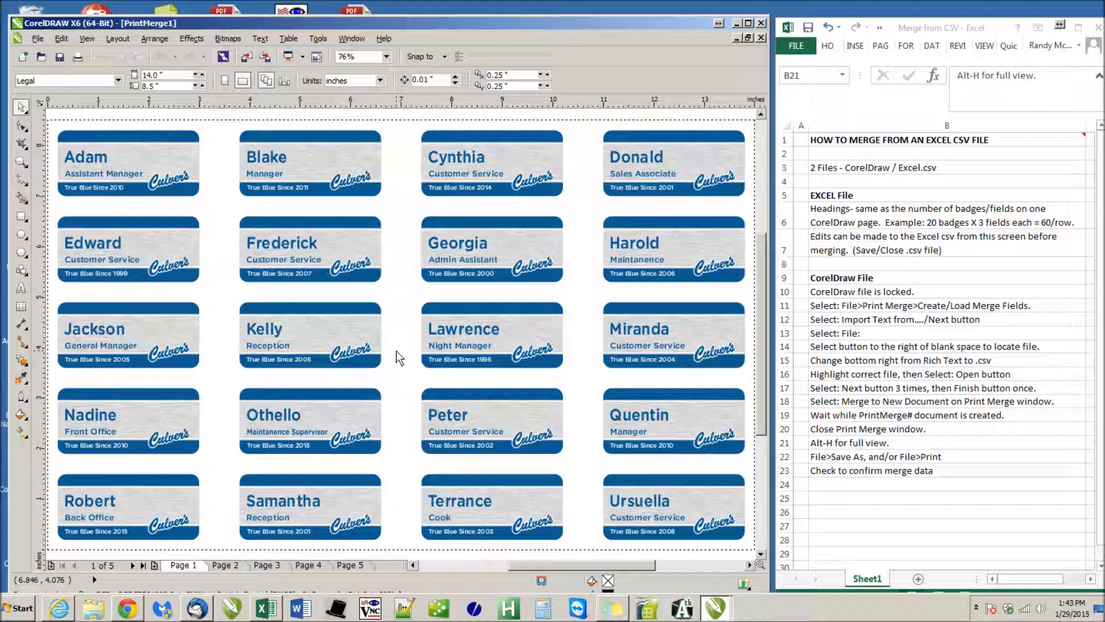
Check the merge data as row 23 instructs by examining the first badge on Page 5 up close
left_click(813, 470)
left_click(814, 469)
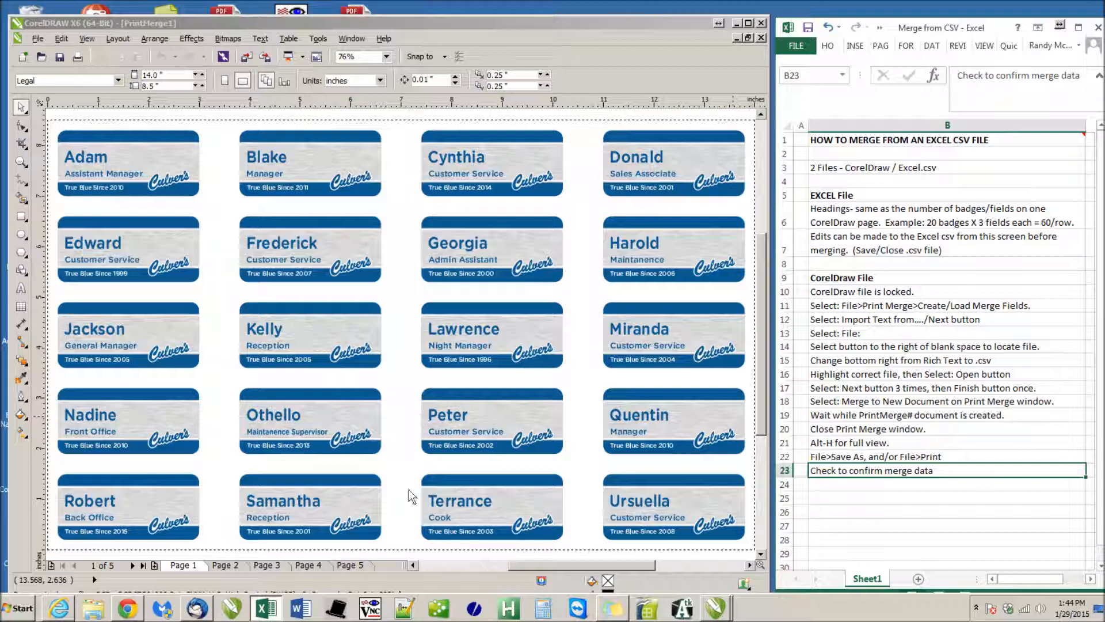
left_click(353, 565)
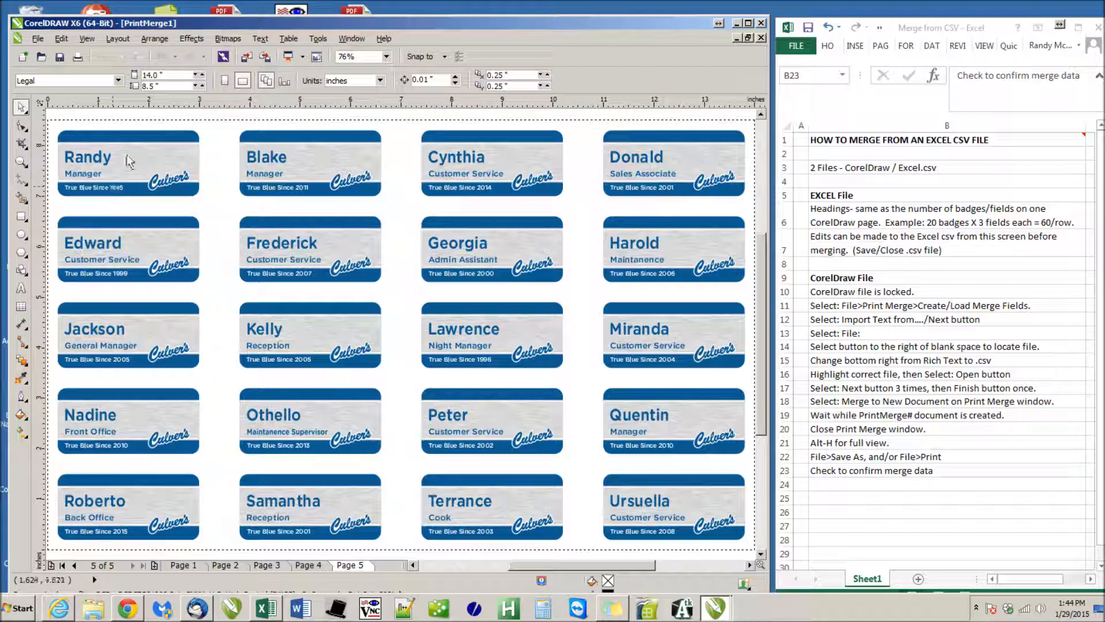
scroll(130, 162, "up", 2)
scroll(401, 335, "up", 2)
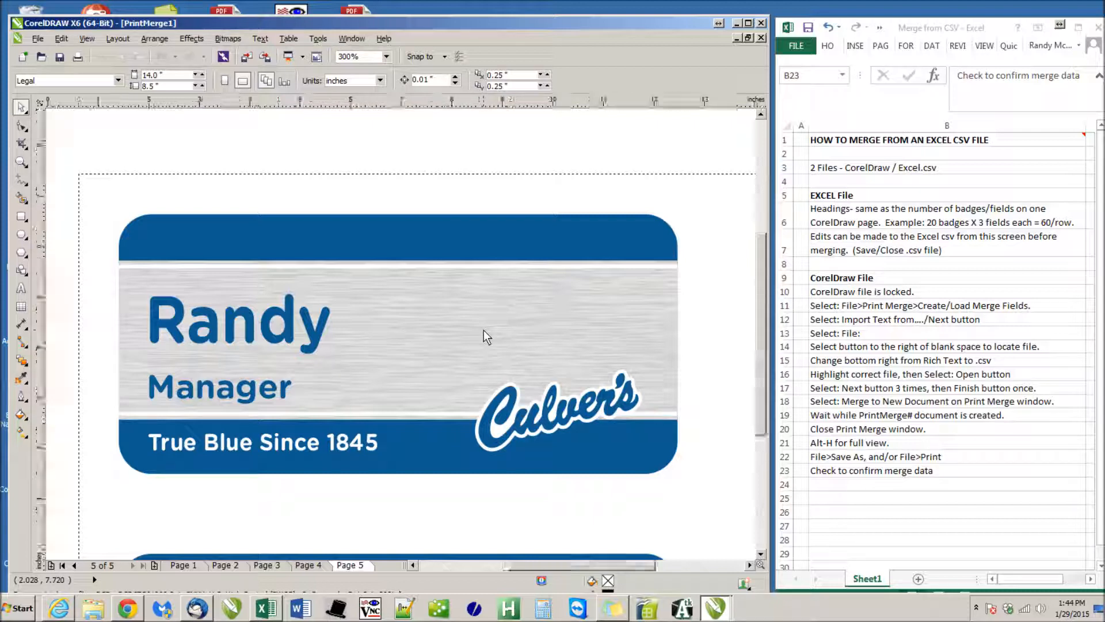
key("shift+F4")
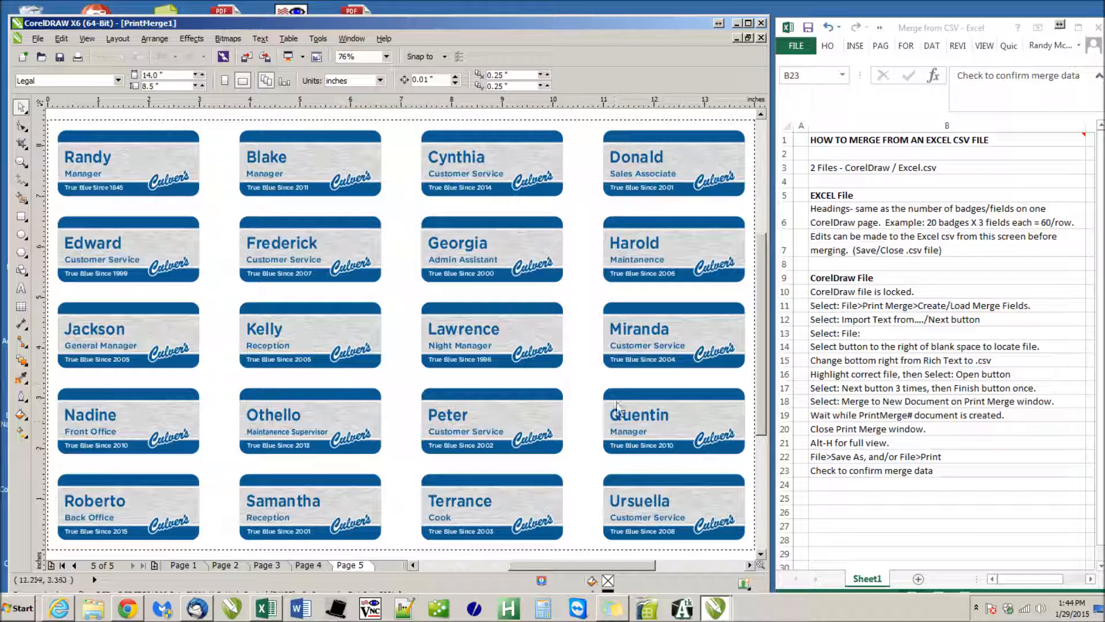
left_click(38, 39)
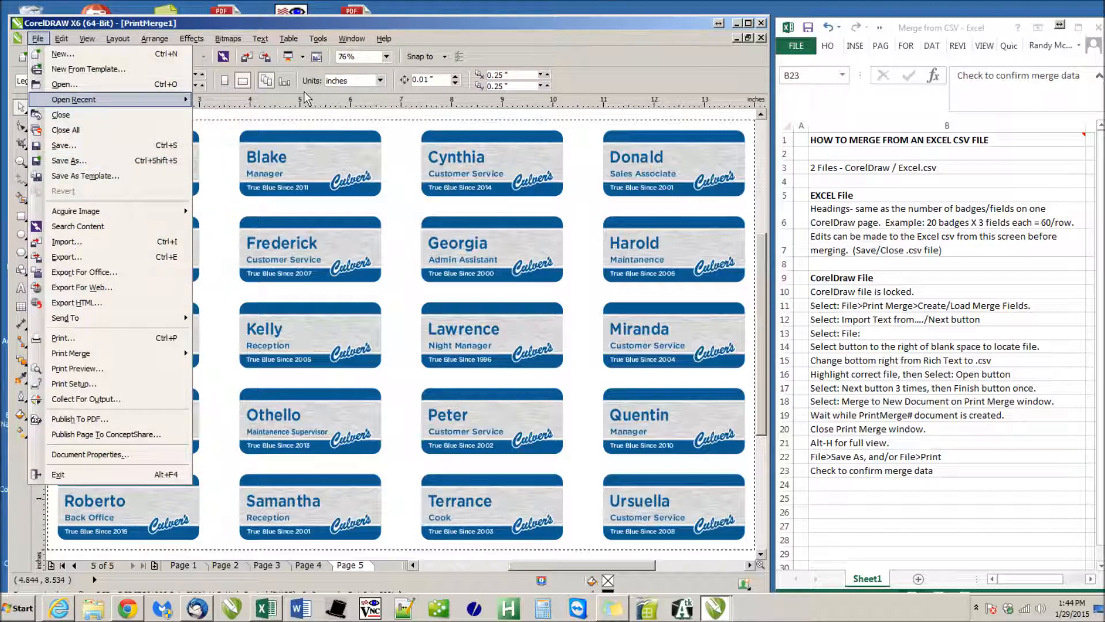
mouse_move(74, 100)
left_click(401, 114)
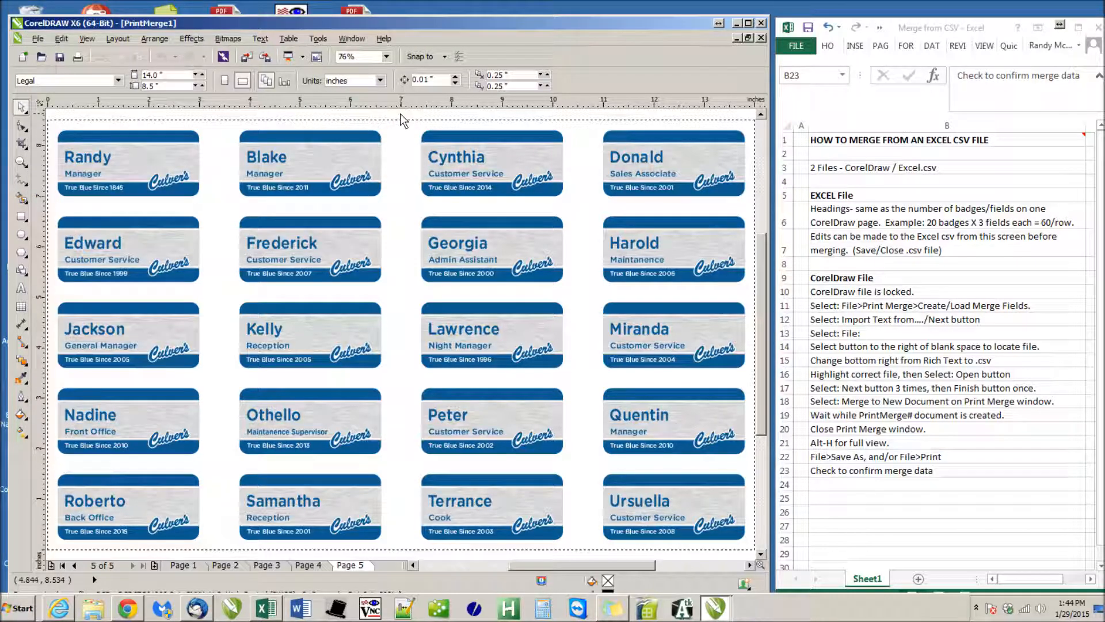